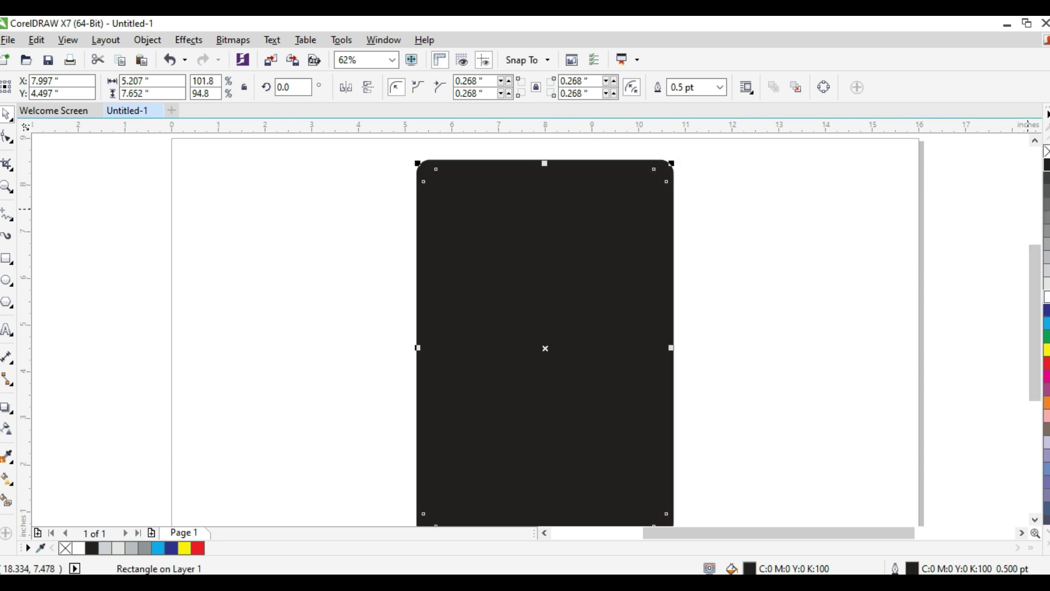
- Fill the inner rounded rectangle white, then add the black outer frame to the selection
{"action": "left_click", "coordinate": [1046, 297]}
{"action": "left_click", "coordinate": [561, 161], "text": "shift"}
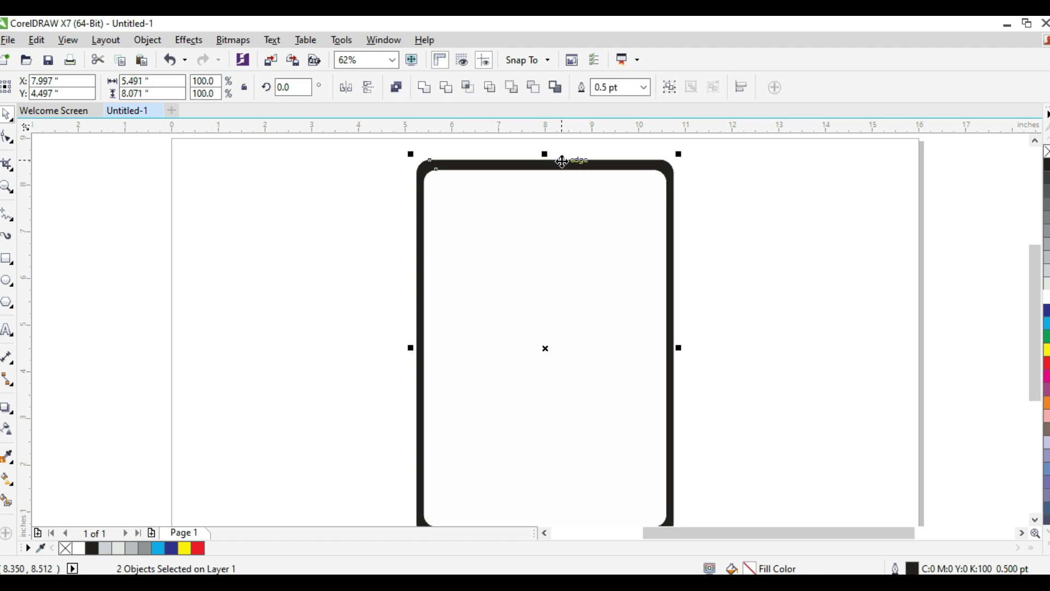
- Stretch the white screen's top and bottom edges to 7.875 inches high for an even border
{"action": "left_click", "coordinate": [834, 226]}
{"action": "scroll", "coordinate": [523, 162], "scroll_direction": "up", "scroll_amount": 1}
{"action": "left_click", "coordinate": [585, 173]}
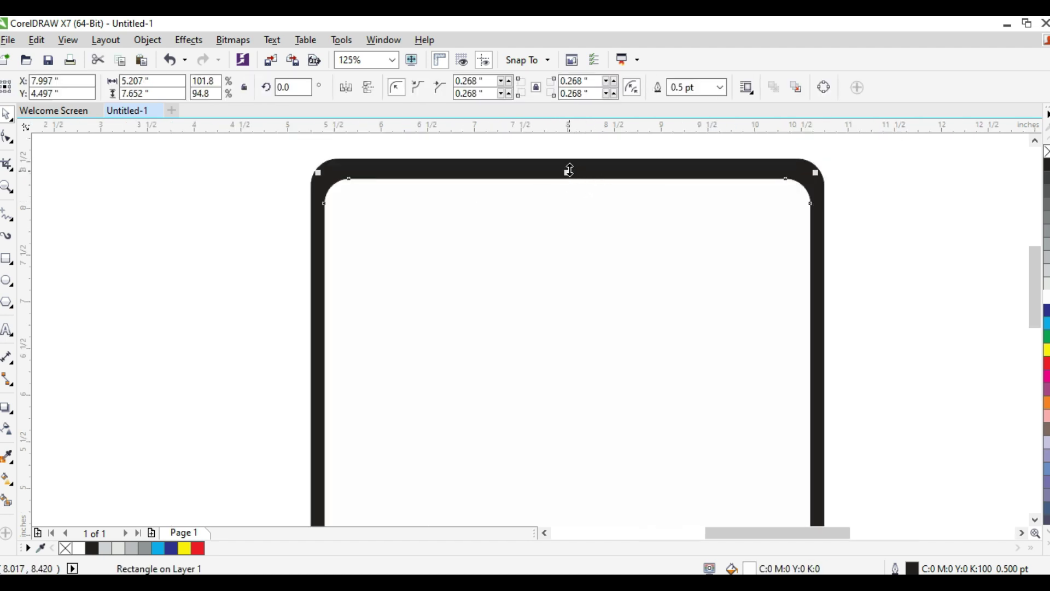
{"action": "left_click_drag", "start_coordinate": [570, 169], "coordinate": [570, 164]}
{"action": "scroll", "coordinate": [562, 219], "scroll_direction": "down", "scroll_amount": 2}
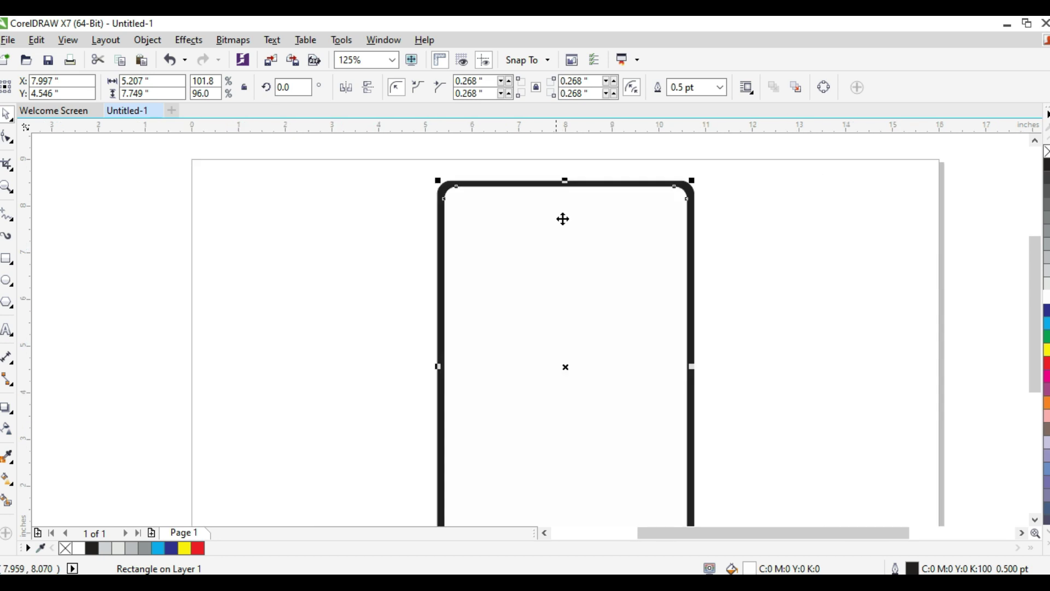
{"action": "scroll", "coordinate": [647, 507], "scroll_direction": "down", "scroll_amount": 2}
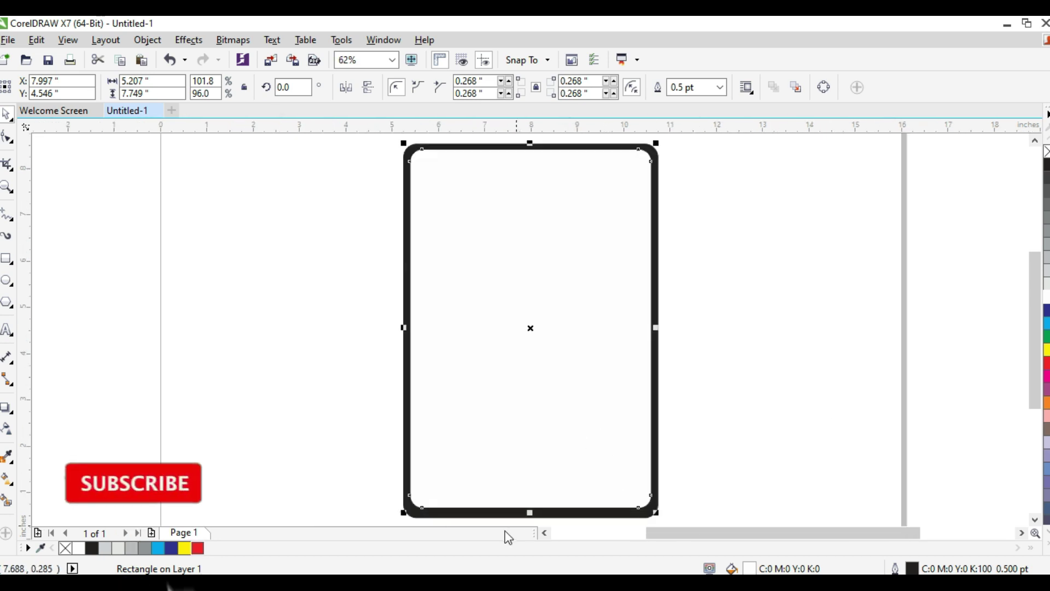
{"action": "scroll", "coordinate": [530, 504], "scroll_direction": "up", "scroll_amount": 5}
{"action": "scroll", "coordinate": [588, 499], "scroll_direction": "up", "scroll_amount": 2}
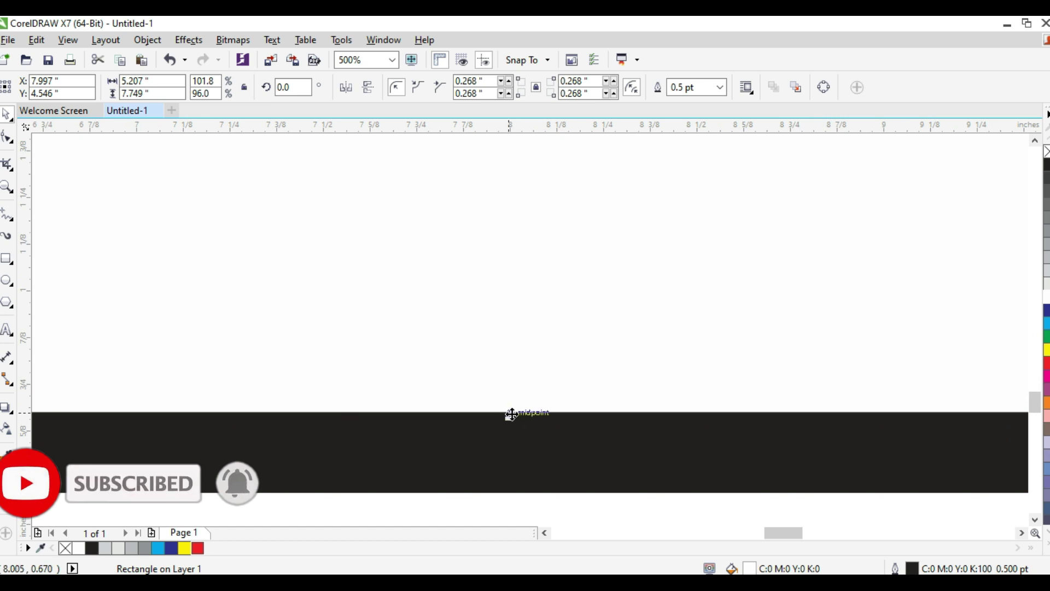
{"action": "left_click_drag", "start_coordinate": [511, 419], "coordinate": [503, 467]}
{"action": "key", "text": "F4"}
{"action": "left_click", "coordinate": [806, 314]}
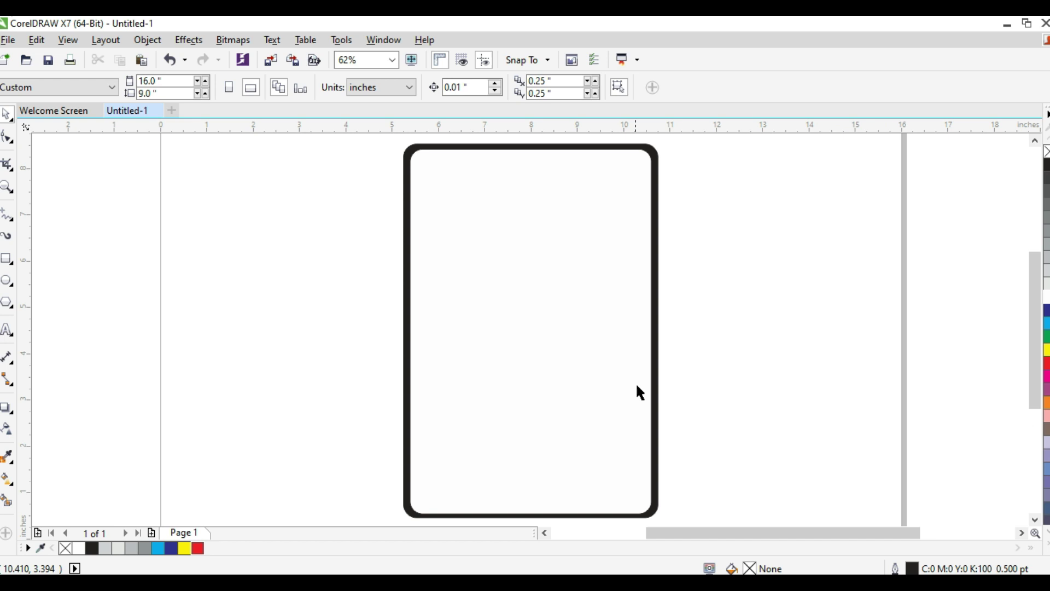
{"action": "left_click", "coordinate": [606, 368]}
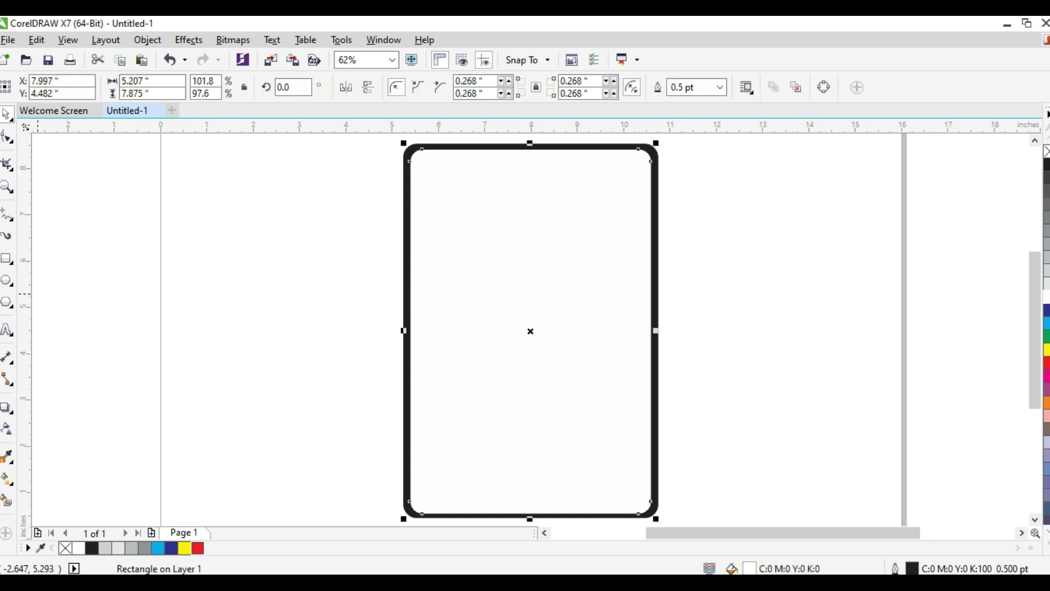
- Draw a narrow rounded-corner rectangle at the frame's left edge and fill it 90% black
{"action": "scroll", "coordinate": [396, 303], "scroll_direction": "up", "scroll_amount": 2}
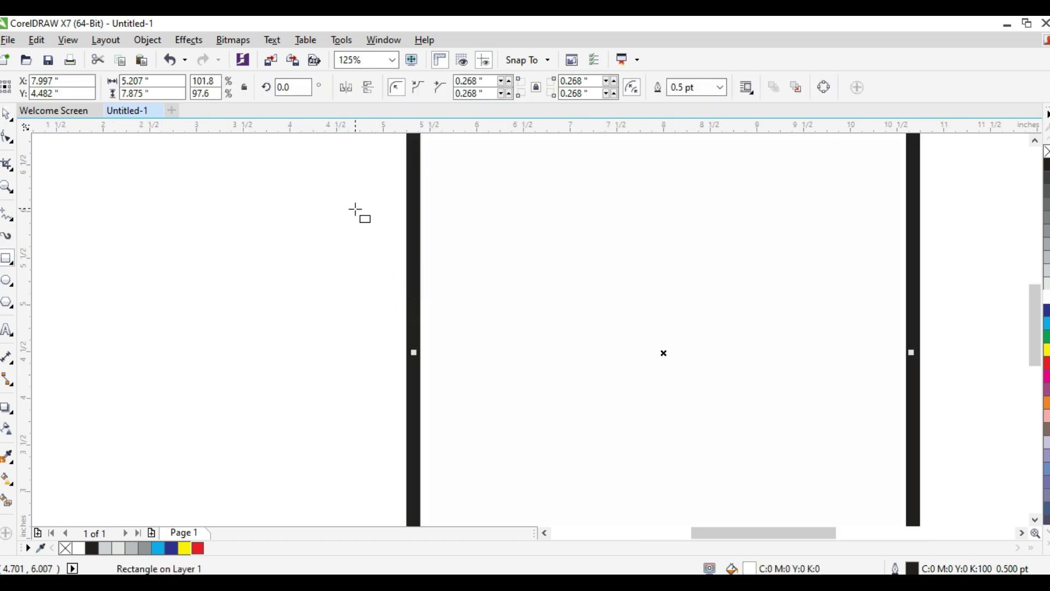
{"action": "mouse_move", "coordinate": [386, 208]}
{"action": "left_mouse_down"}
{"action": "mouse_move", "coordinate": [406, 260]}
{"action": "mouse_move", "coordinate": [406, 316]}
{"action": "left_mouse_up"}
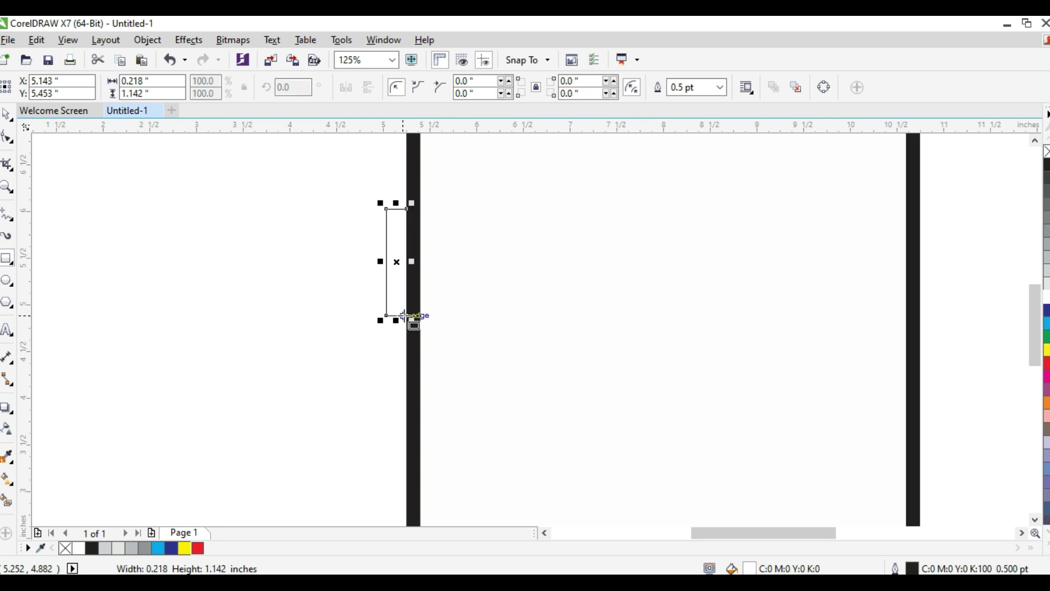
{"action": "left_click", "coordinate": [7, 137]}
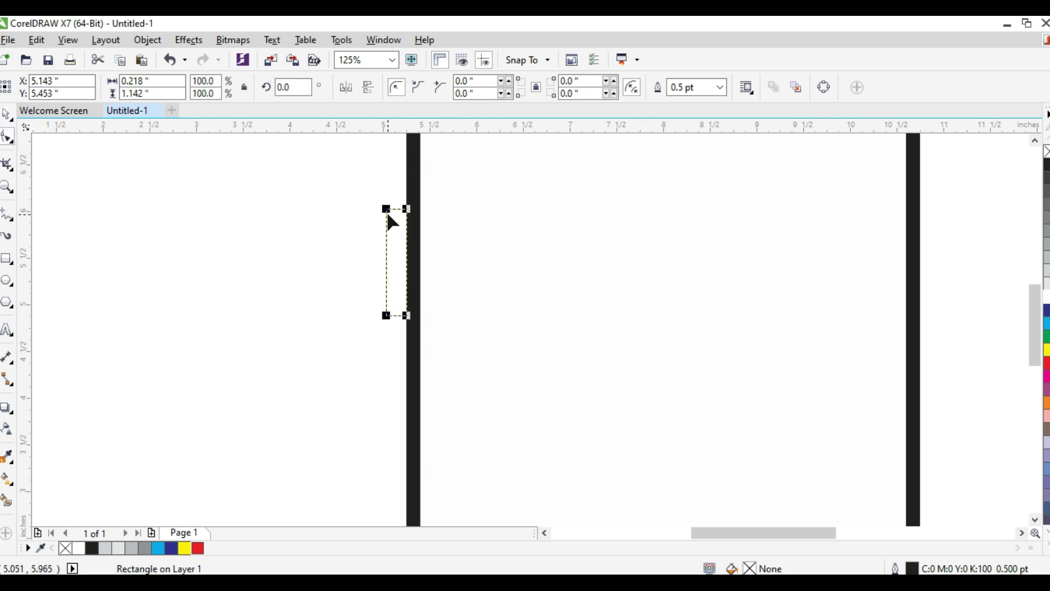
{"action": "left_click_drag", "start_coordinate": [388, 211], "coordinate": [401, 225]}
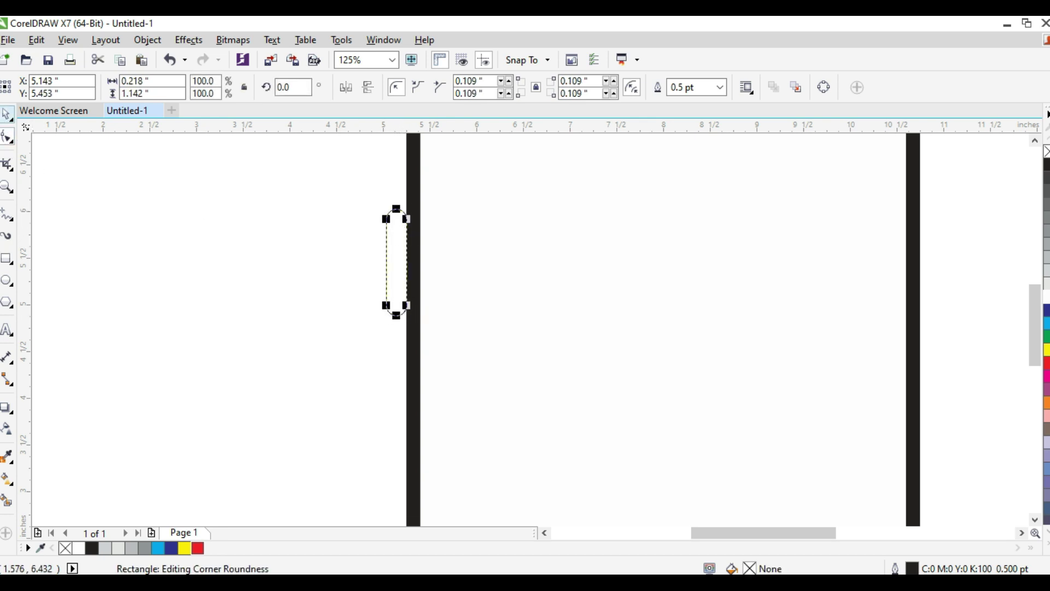
{"action": "key", "text": "space"}
{"action": "scroll", "coordinate": [392, 256], "scroll_direction": "up", "scroll_amount": 2}
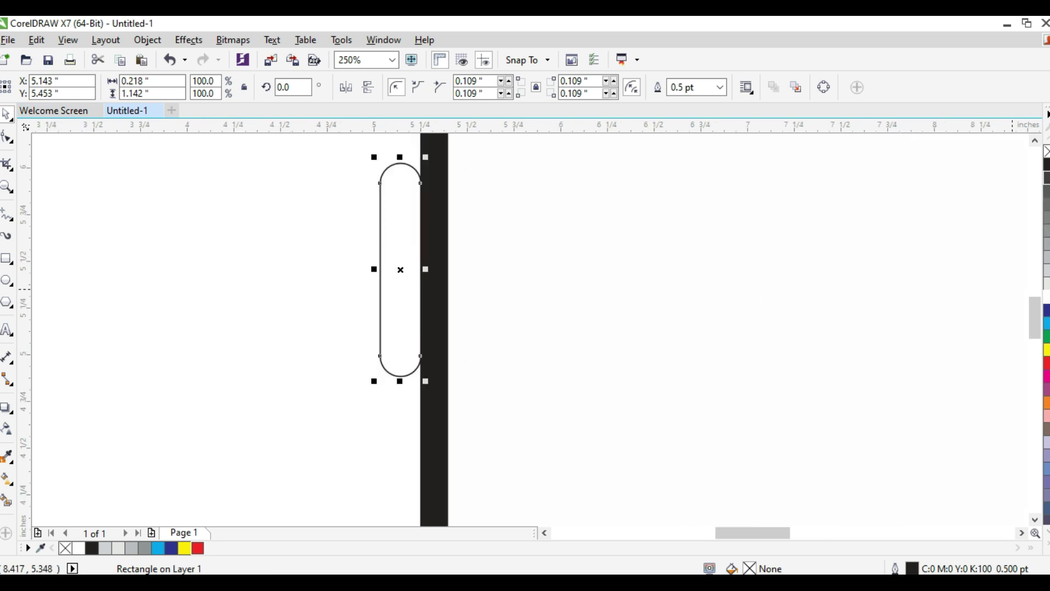
{"action": "left_click", "coordinate": [1046, 178]}
- Resize the button to about 0.054 by 0.475 inches, undoing an accidental flip
{"action": "left_click_drag", "start_coordinate": [374, 270], "coordinate": [394, 270]}
{"action": "left_click_drag", "start_coordinate": [411, 379], "coordinate": [411, 250]}
{"action": "left_click_drag", "start_coordinate": [394, 204], "coordinate": [403, 204]}
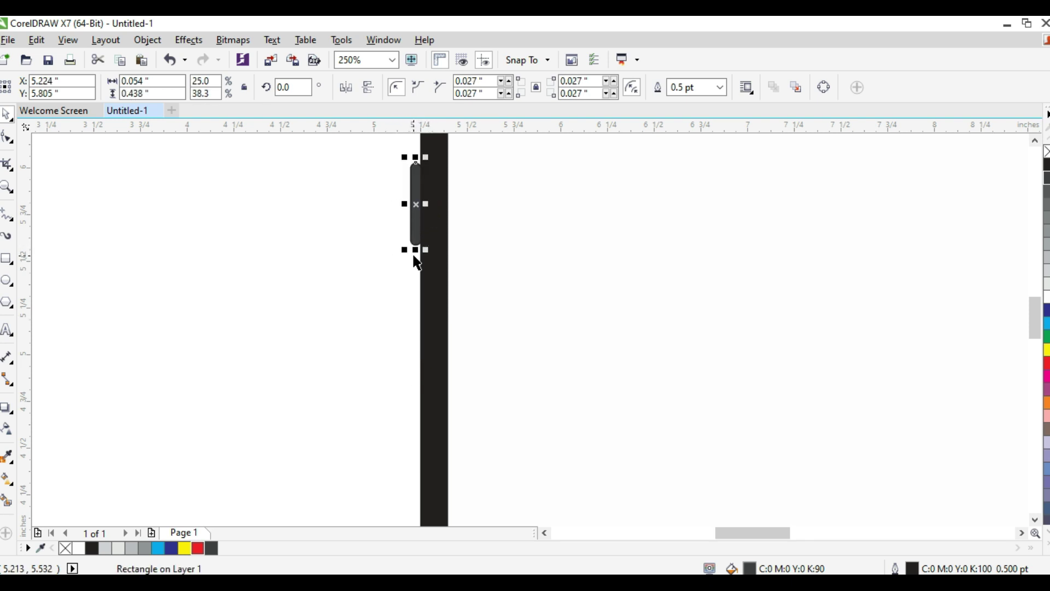
{"action": "left_click_drag", "start_coordinate": [417, 252], "coordinate": [418, 259]}
{"action": "left_click_drag", "start_coordinate": [427, 206], "coordinate": [412, 316]}
{"action": "key", "text": "ctrl+z"}
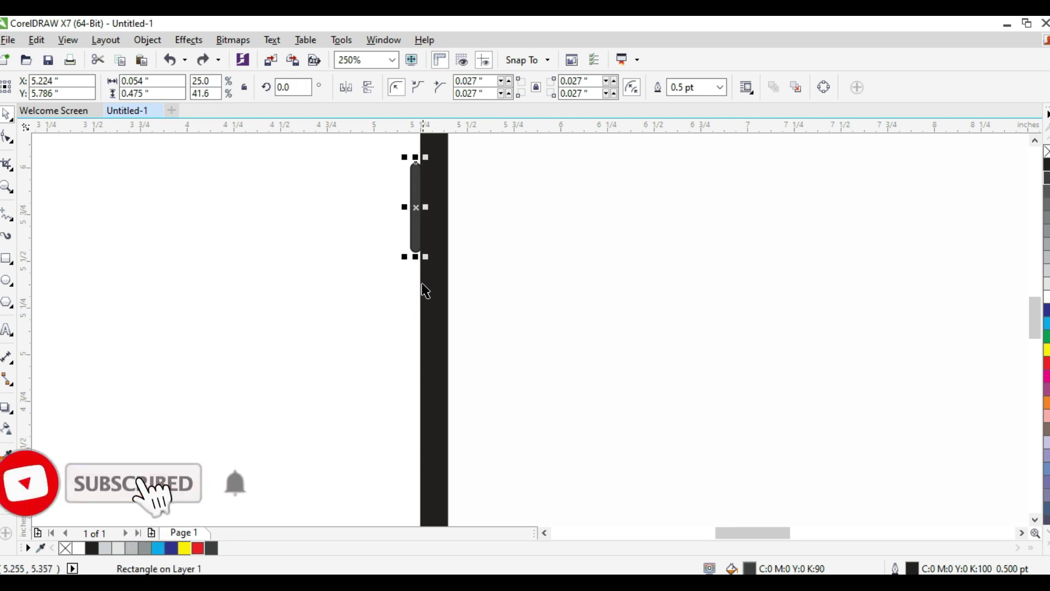
- Move the button down along the left edge and drop a copy below it
{"action": "left_click_drag", "start_coordinate": [420, 186], "coordinate": [410, 293]}
{"action": "right_click", "coordinate": [410, 292]}
{"action": "scroll", "coordinate": [407, 291], "scroll_direction": "down", "scroll_amount": 2}
{"action": "left_click", "coordinate": [343, 263]}
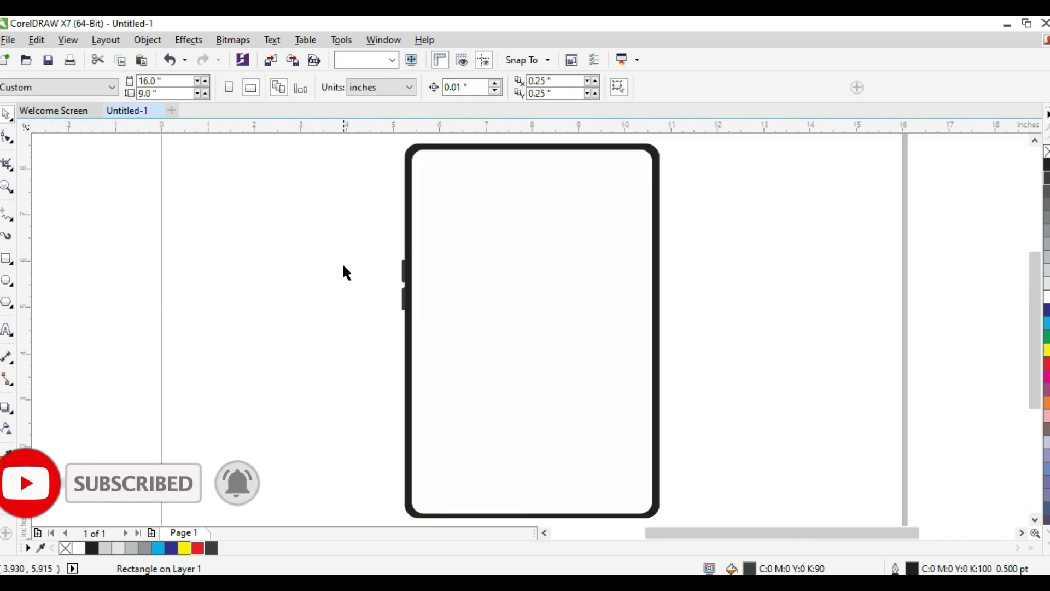
{"action": "left_click", "coordinate": [405, 299]}
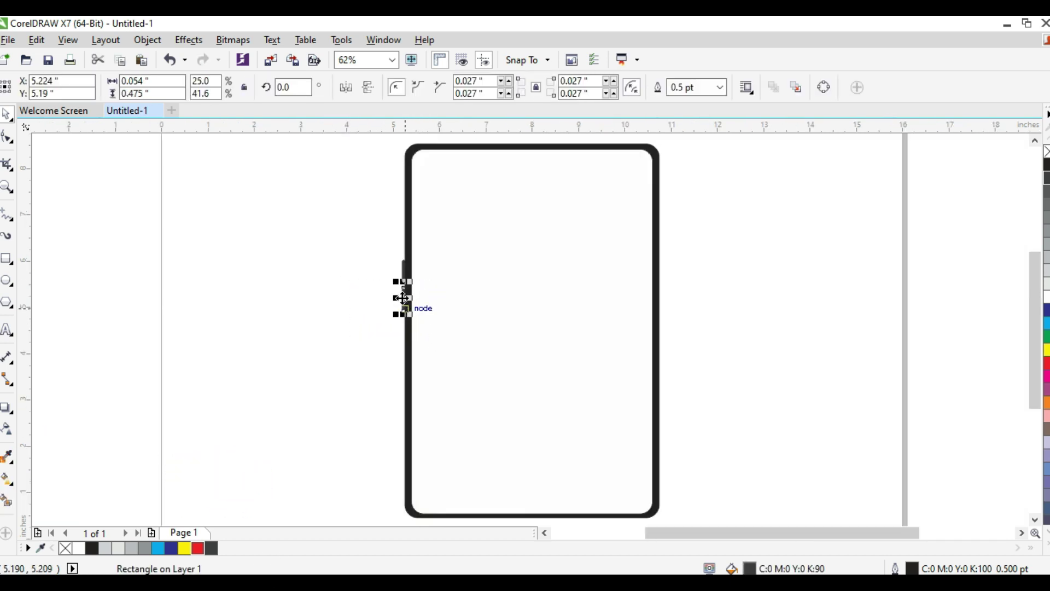
{"action": "scroll", "coordinate": [410, 308], "scroll_direction": "up", "scroll_amount": 2}
{"action": "left_click_drag", "start_coordinate": [439, 331], "coordinate": [402, 333]}
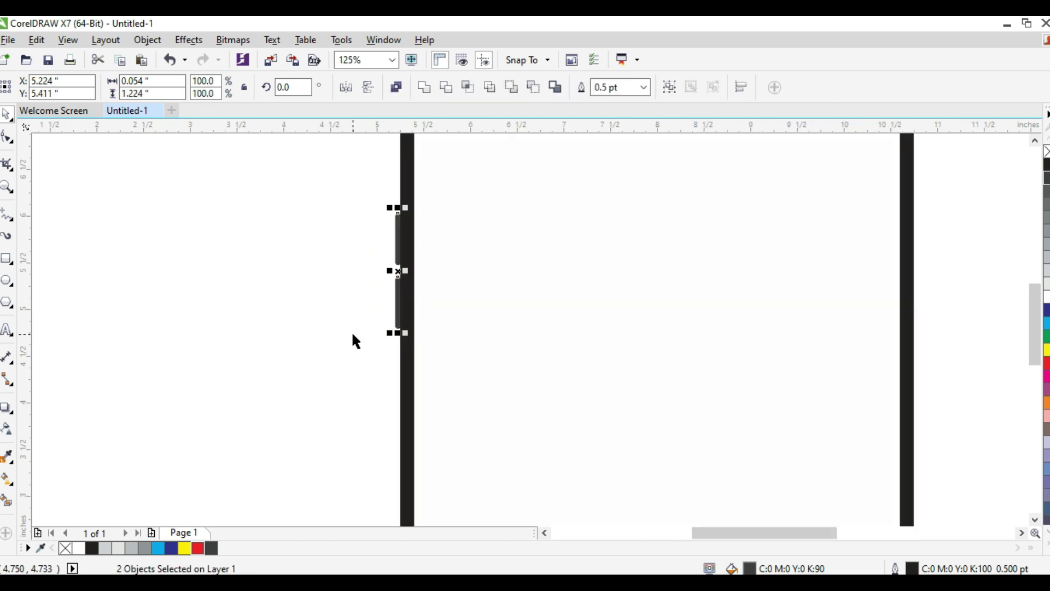
{"action": "left_click", "coordinate": [353, 335]}
{"action": "key", "text": "x"}
{"action": "left_click", "coordinate": [396, 326]}
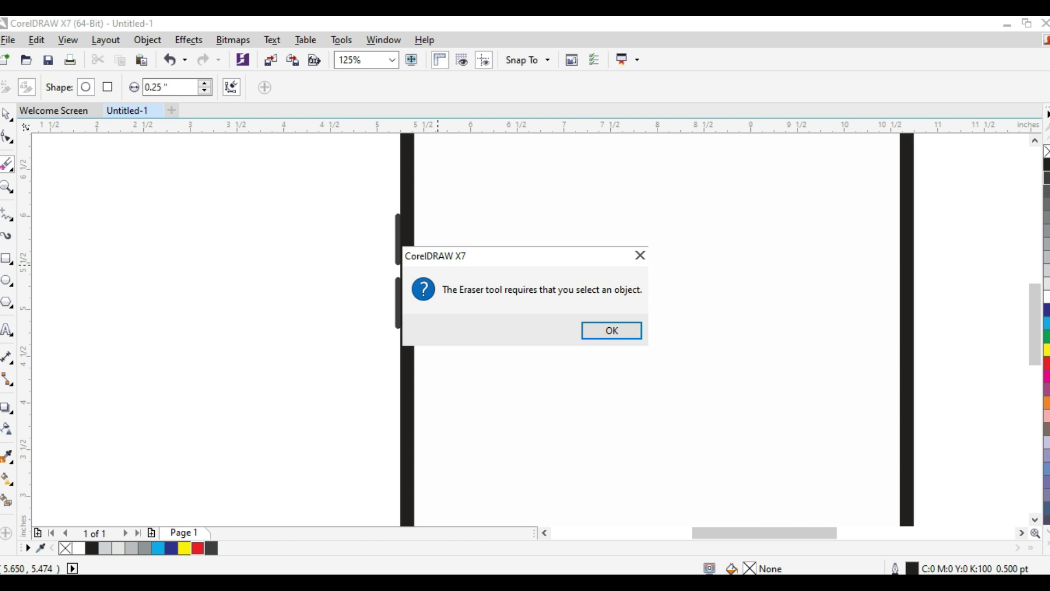
{"action": "left_click", "coordinate": [645, 256]}
{"action": "left_click", "coordinate": [4, 115]}
{"action": "scroll", "coordinate": [328, 278], "scroll_direction": "down", "scroll_amount": 2}
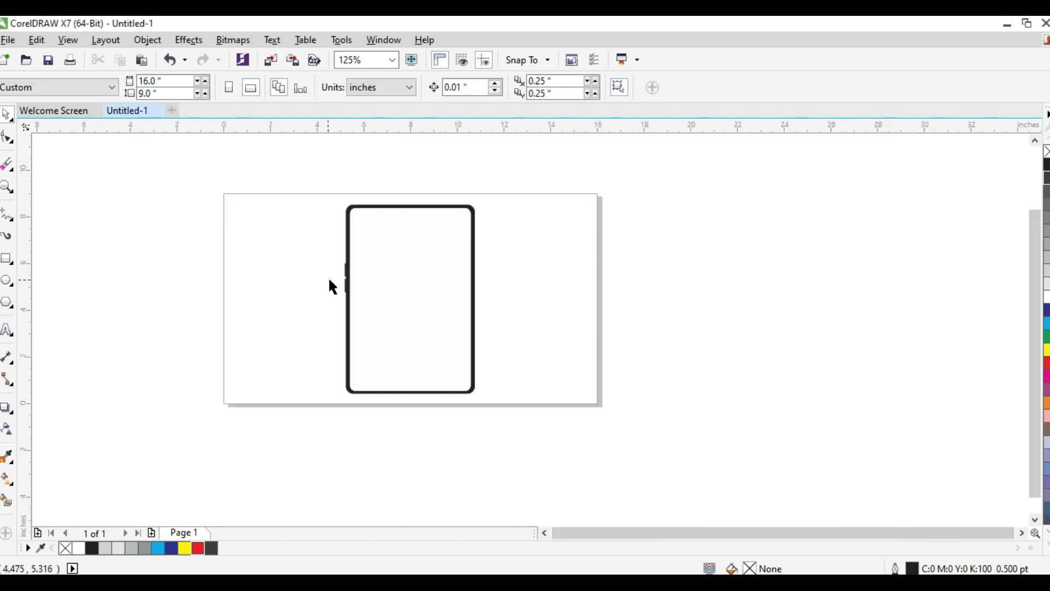
{"action": "key", "text": "F4"}
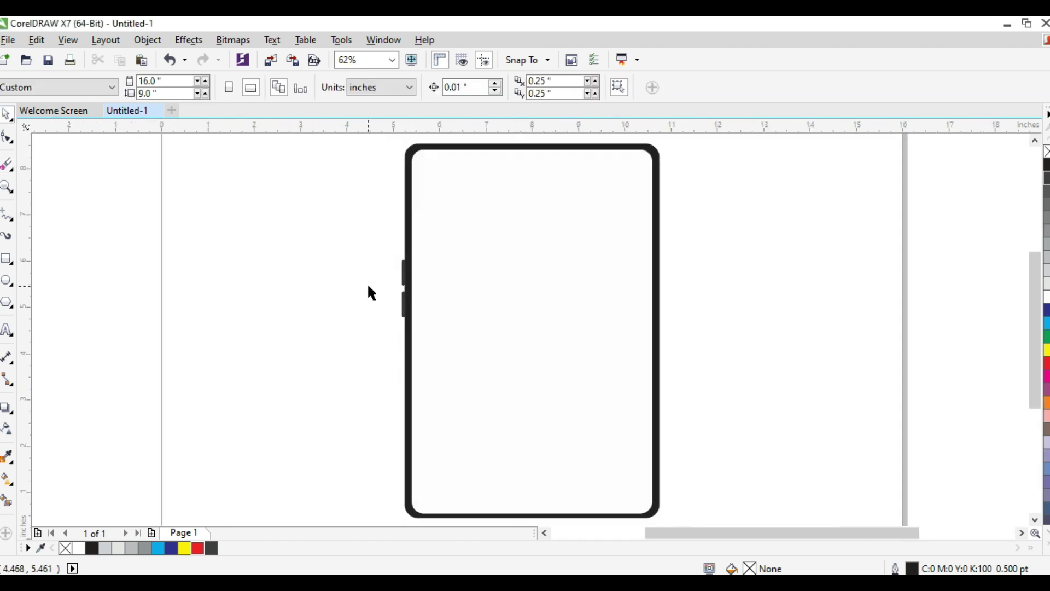
{"action": "left_click", "coordinate": [404, 306]}
- Place a copy of the side button against the frame's right edge
{"action": "left_click_drag", "start_coordinate": [402, 314], "coordinate": [667, 301]}
{"action": "scroll", "coordinate": [667, 304], "scroll_direction": "up", "scroll_amount": 2}
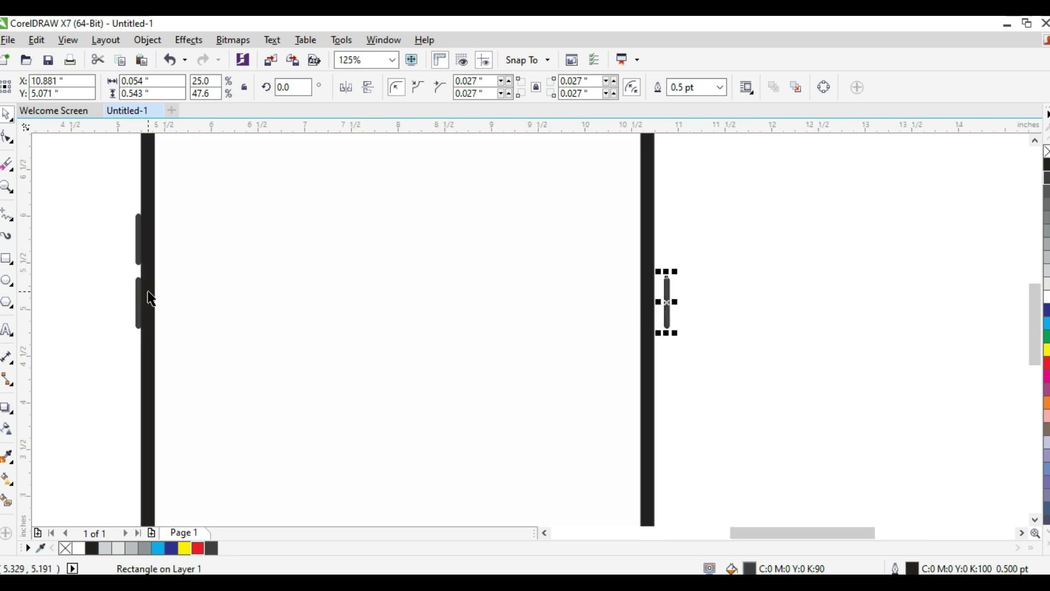
{"action": "scroll", "coordinate": [614, 284], "scroll_direction": "up", "scroll_amount": 2}
{"action": "left_click_drag", "start_coordinate": [710, 300], "coordinate": [661, 303]}
- Drop another button copy at the frame's top centre and rotate it to lie horizontally
{"action": "scroll", "coordinate": [689, 295], "scroll_direction": "down", "scroll_amount": 4}
{"action": "left_click_drag", "start_coordinate": [665, 186], "coordinate": [569, 172]}
{"action": "left_click", "coordinate": [546, 163]}
{"action": "left_click_drag", "start_coordinate": [584, 214], "coordinate": [592, 239]}
{"action": "key", "text": "ctrl+z"}
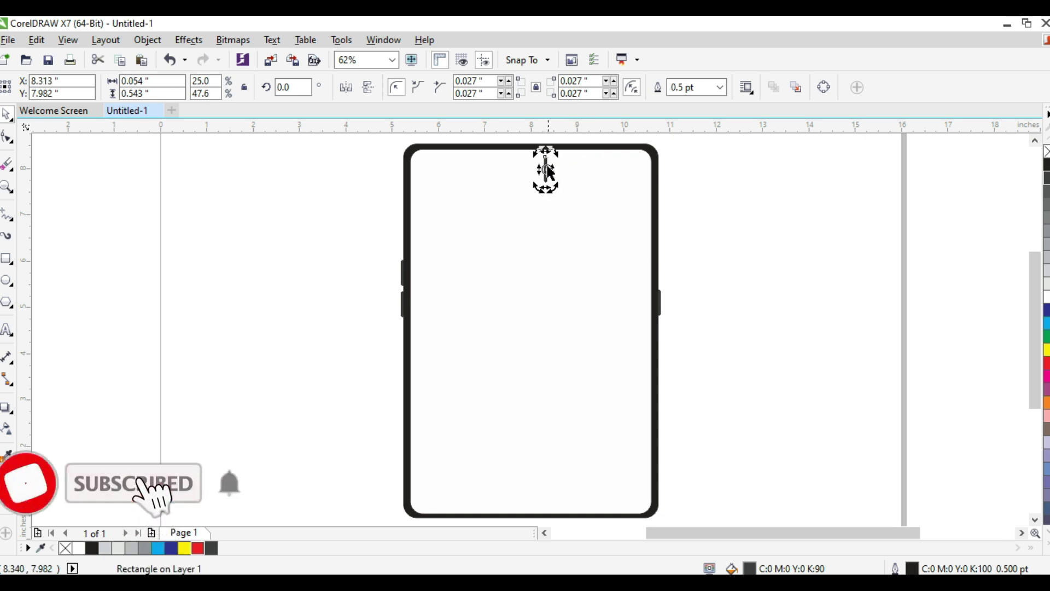
{"action": "left_click_drag", "start_coordinate": [555, 188], "coordinate": [589, 190]}
- Stretch the top bar into a longer, thinner speaker slot
{"action": "scroll", "coordinate": [549, 170], "scroll_direction": "up", "scroll_amount": 2}
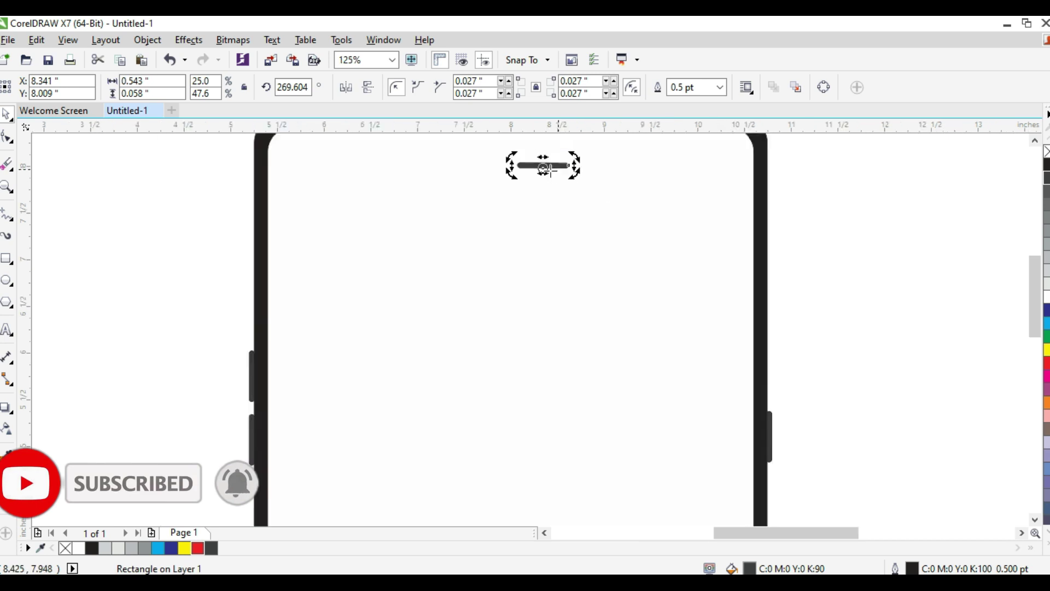
{"action": "left_click", "coordinate": [573, 163]}
{"action": "left_click_drag", "start_coordinate": [574, 163], "coordinate": [667, 145]}
{"action": "scroll", "coordinate": [579, 189], "scroll_direction": "down", "scroll_amount": 2}
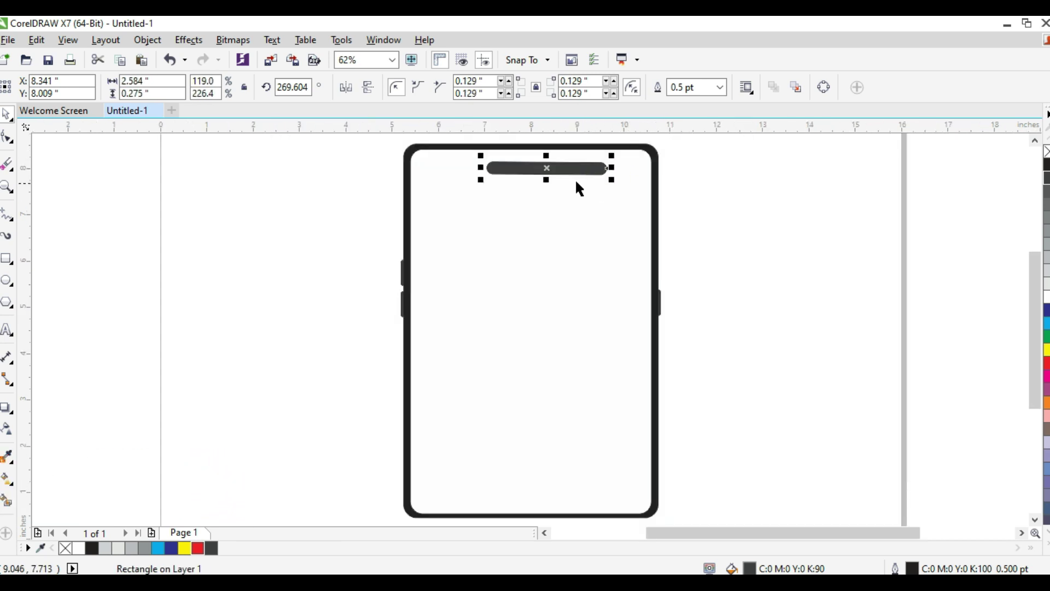
{"action": "left_click_drag", "start_coordinate": [550, 181], "coordinate": [548, 172]}
{"action": "scroll", "coordinate": [574, 165], "scroll_direction": "up", "scroll_amount": 2}
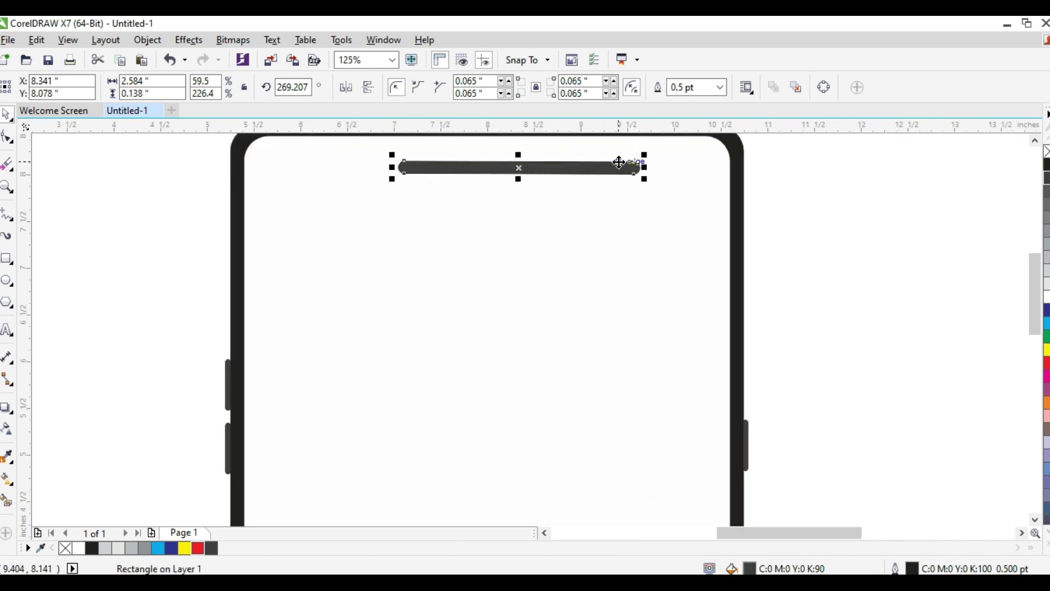
{"action": "left_click_drag", "start_coordinate": [645, 152], "coordinate": [577, 145]}
{"action": "scroll", "coordinate": [577, 146], "scroll_direction": "up", "scroll_amount": 1}
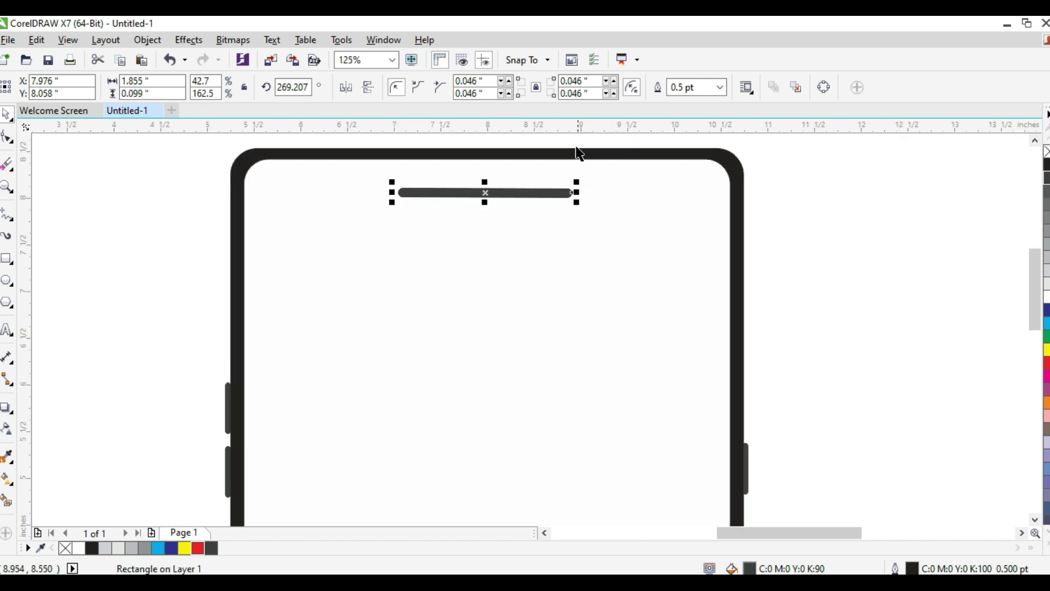
- Align the speaker bar to the frame's top edge, undoing a bottom alignment
{"action": "left_click", "coordinate": [606, 174], "text": "shift"}
{"action": "key", "text": "b"}
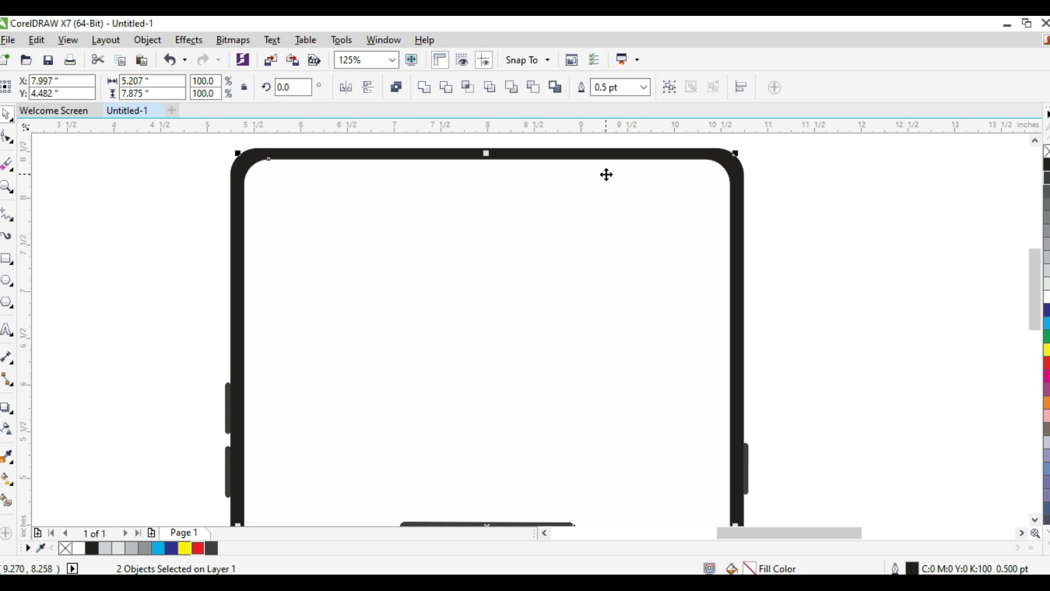
{"action": "key", "text": "ctrl+z"}
{"action": "key", "text": "t"}
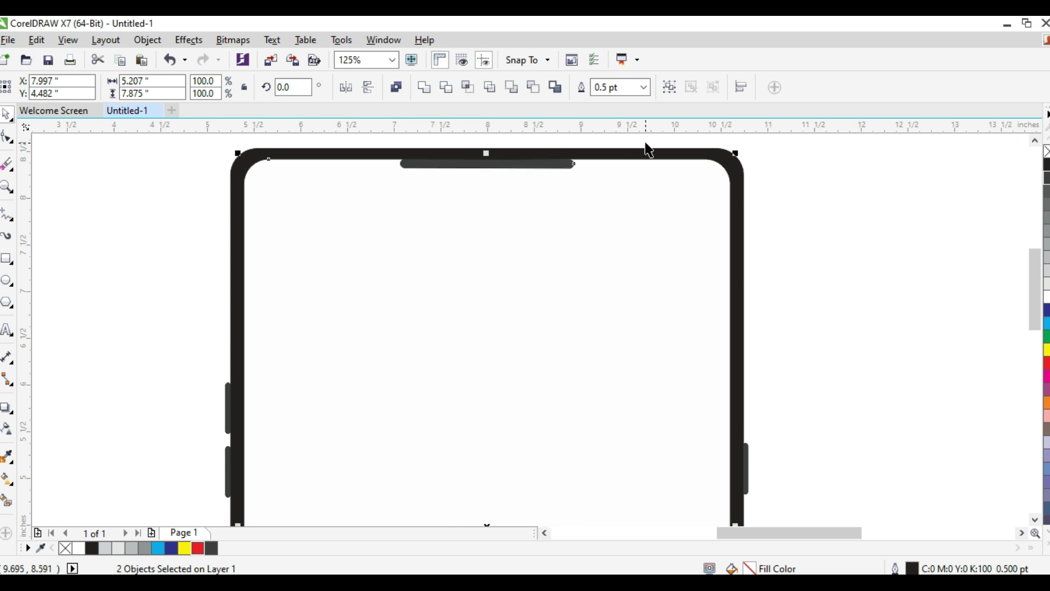
- Move the speaker bar down so it sits centred just inside the screen's top edge
{"action": "left_click_drag", "start_coordinate": [24, 223], "coordinate": [390, 222]}
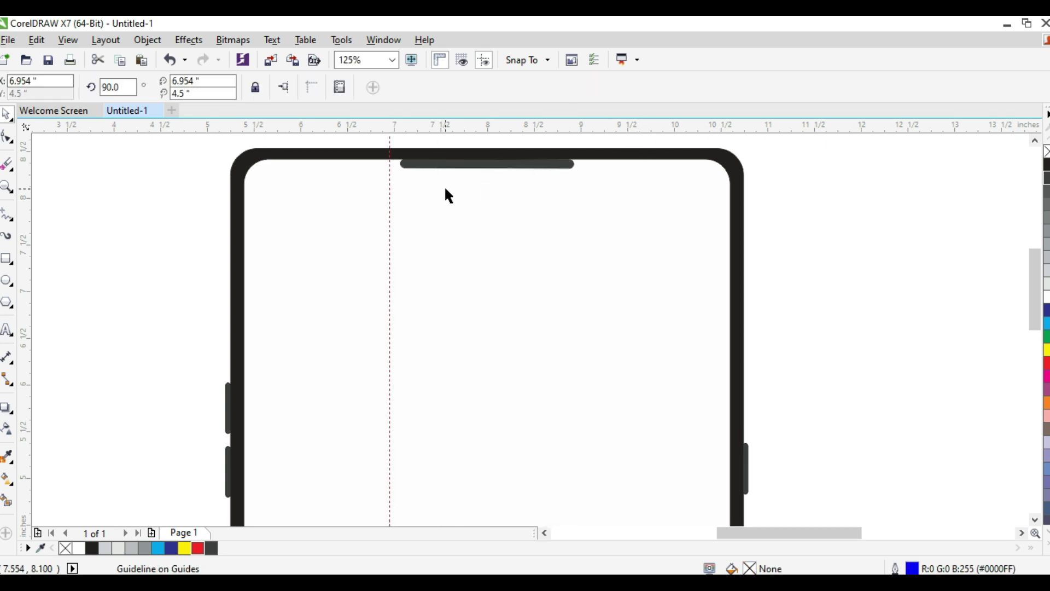
{"action": "key", "text": "Delete"}
{"action": "left_click", "coordinate": [491, 159]}
{"action": "left_click_drag", "start_coordinate": [490, 159], "coordinate": [506, 186]}
{"action": "left_click", "coordinate": [589, 151], "text": "shift"}
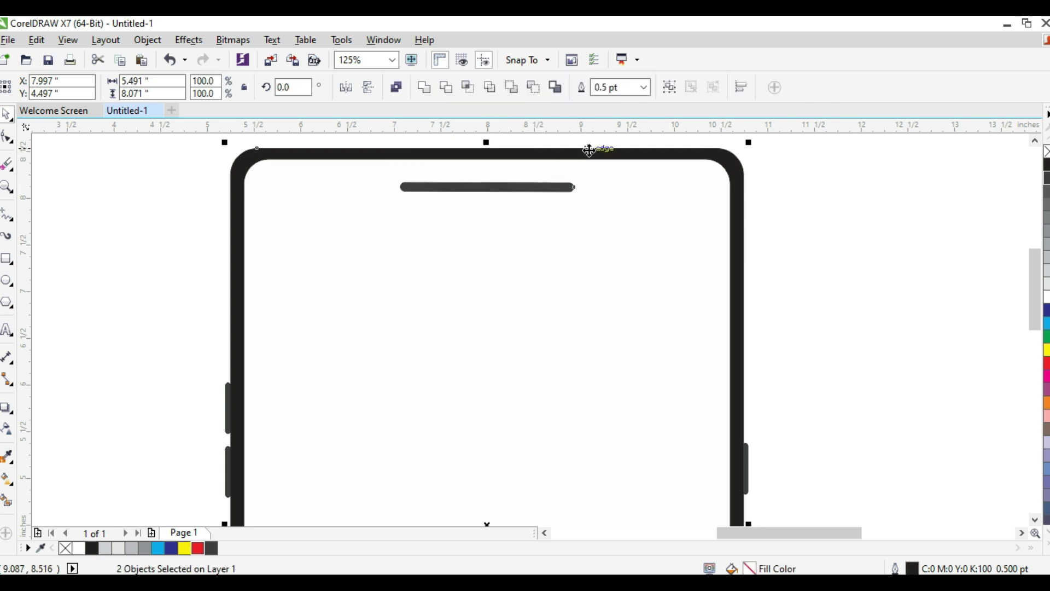
{"action": "left_click", "coordinate": [199, 226]}
{"action": "scroll", "coordinate": [512, 251], "scroll_direction": "down", "scroll_amount": 1}
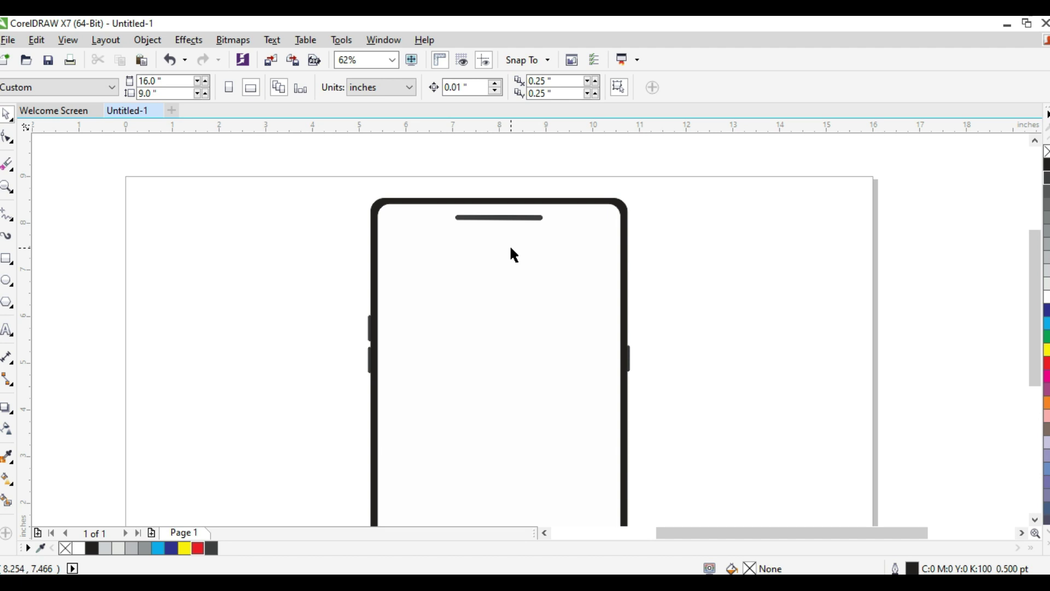
{"action": "key", "text": "F4"}
- Draw a rectangle covering the tablet's right portion
{"action": "left_click", "coordinate": [609, 264]}
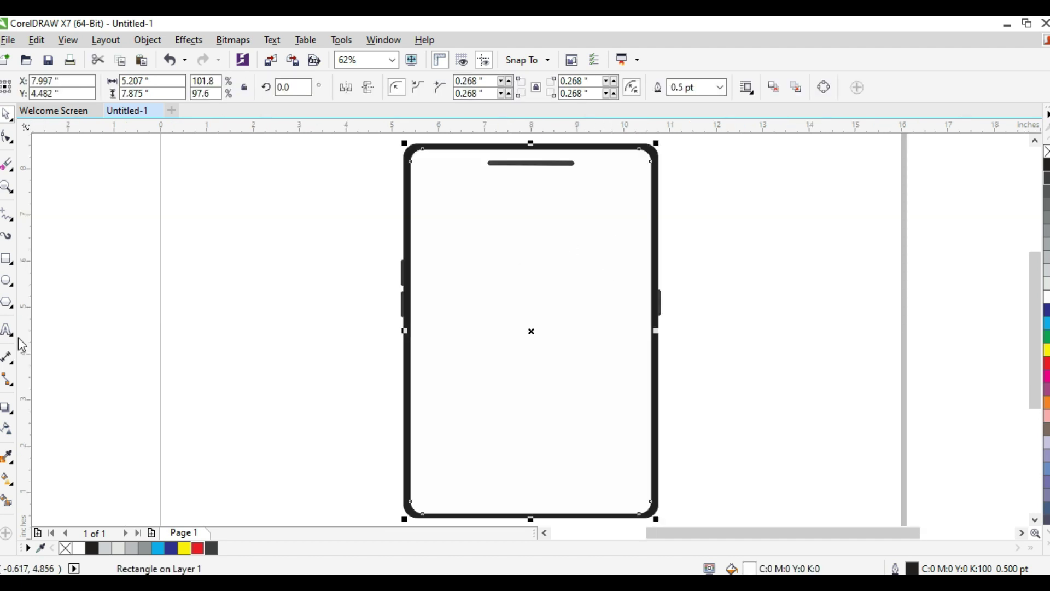
{"action": "left_click", "coordinate": [9, 260]}
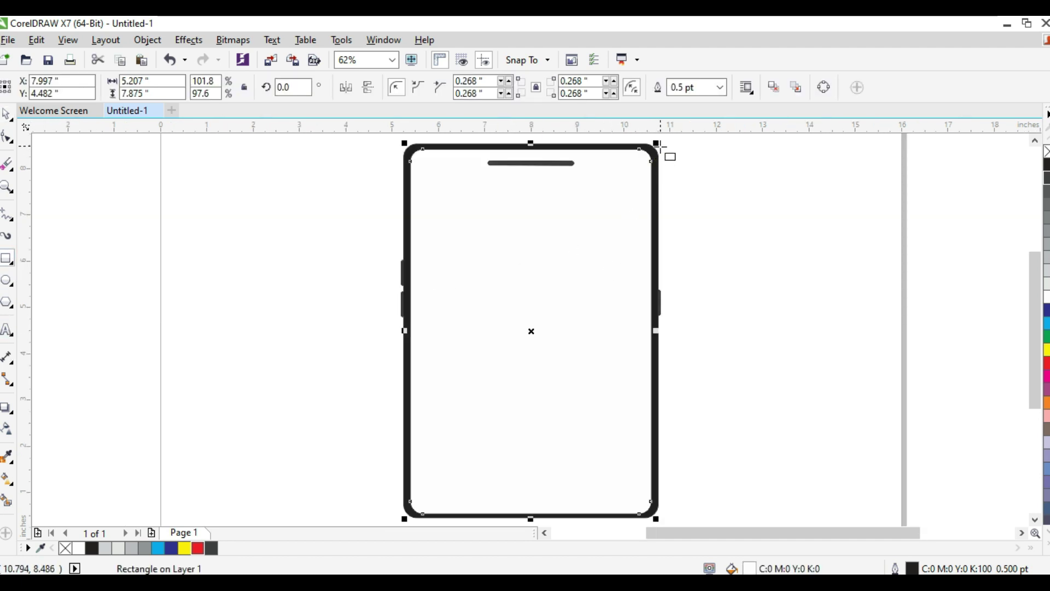
{"action": "left_click_drag", "start_coordinate": [577, 146], "coordinate": [659, 517]}
{"action": "key", "text": "space"}
- Convert the rectangle to curves and drag its bottom-left node to the tablet's bottom-left corner
{"action": "key", "text": "F10"}
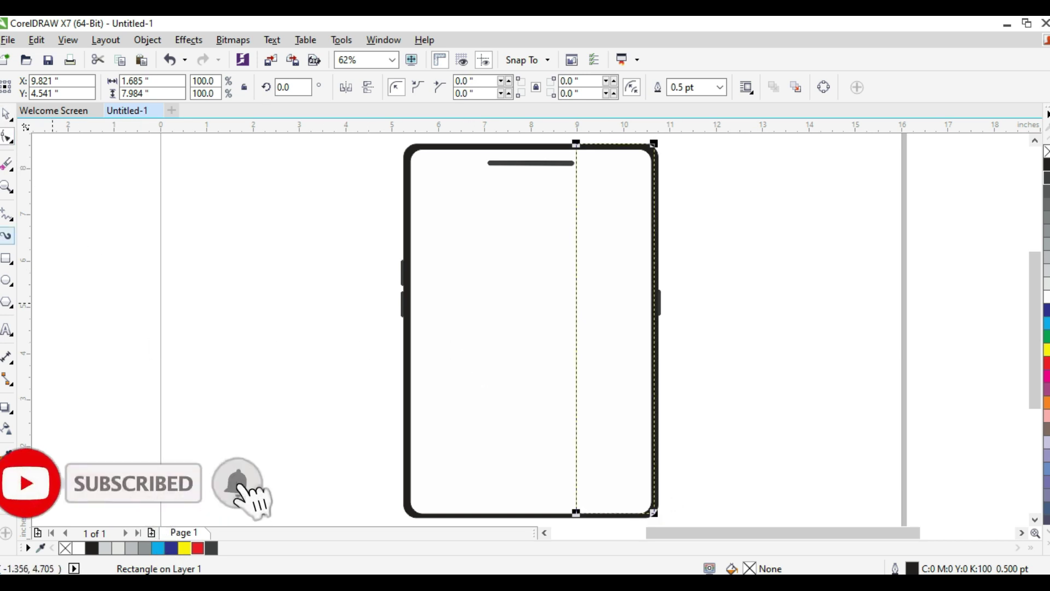
{"action": "key", "text": "ctrl+q"}
{"action": "left_click_drag", "start_coordinate": [574, 513], "coordinate": [407, 505]}
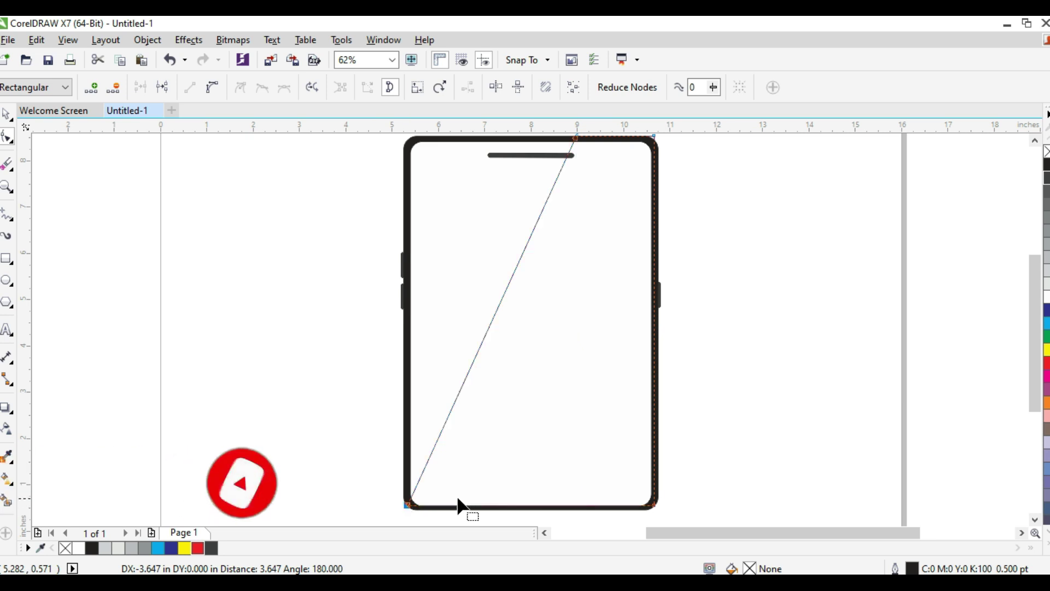
{"action": "scroll", "coordinate": [376, 517], "scroll_direction": "down", "scroll_amount": 2}
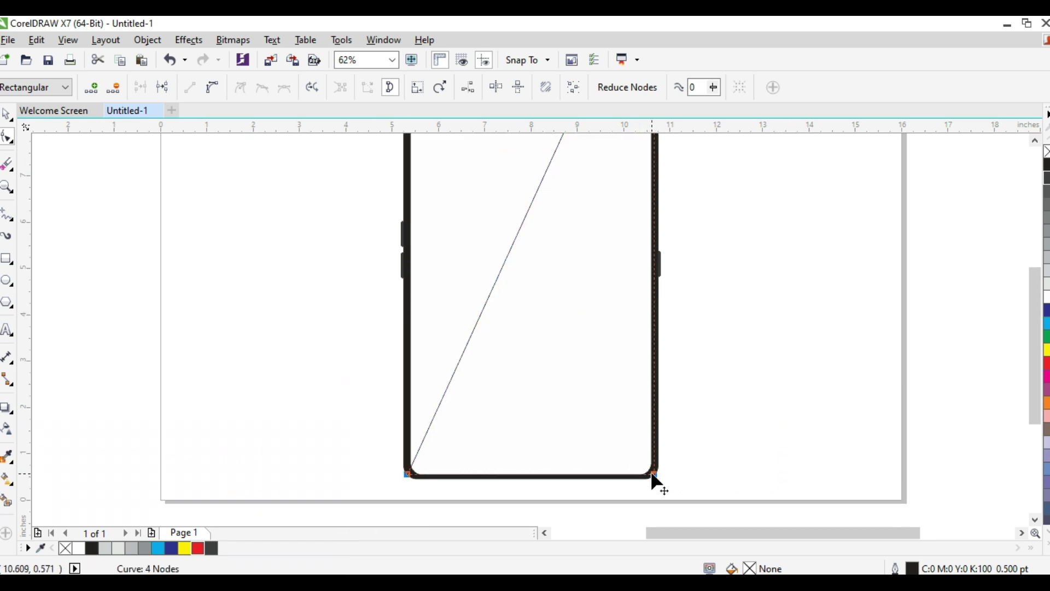
{"action": "left_click_drag", "start_coordinate": [651, 480], "coordinate": [651, 485]}
{"action": "scroll", "coordinate": [651, 276], "scroll_direction": "down", "scroll_amount": 2}
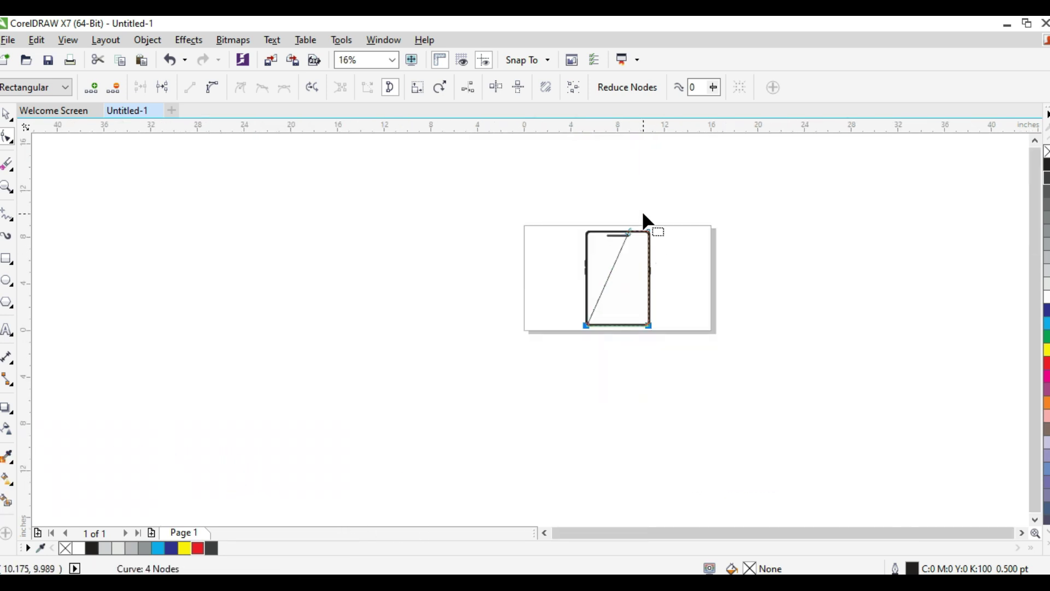
{"action": "scroll", "coordinate": [643, 214], "scroll_direction": "up", "scroll_amount": 2}
- Drag the glare's top node to the top-right corner and fill it 10% grey
{"action": "left_click_drag", "start_coordinate": [573, 145], "coordinate": [668, 145]}
{"action": "left_click", "coordinate": [1045, 285]}
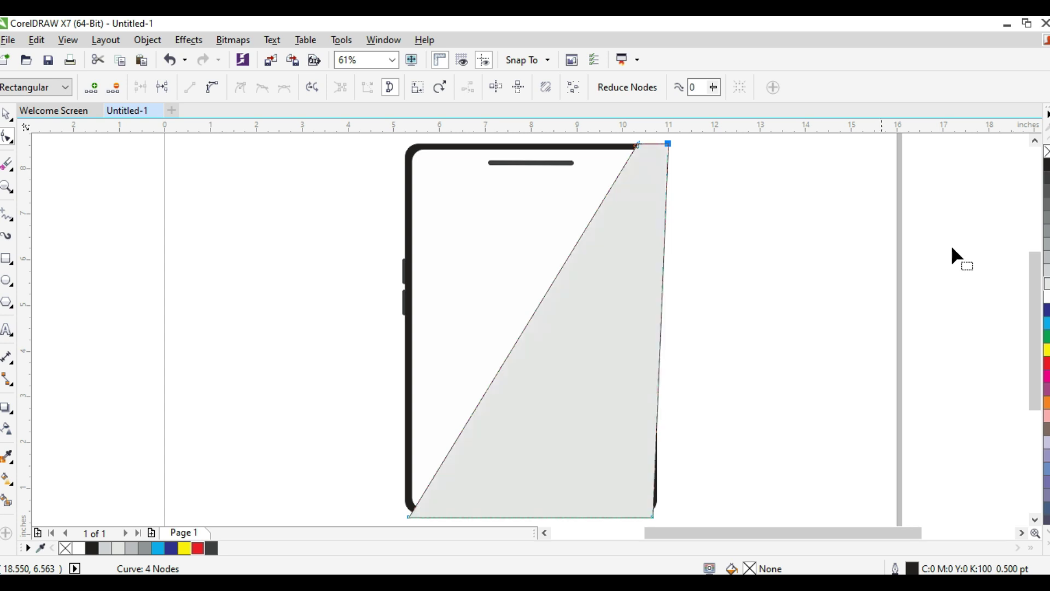
{"action": "left_click", "coordinate": [8, 116]}
{"action": "key", "text": "g"}
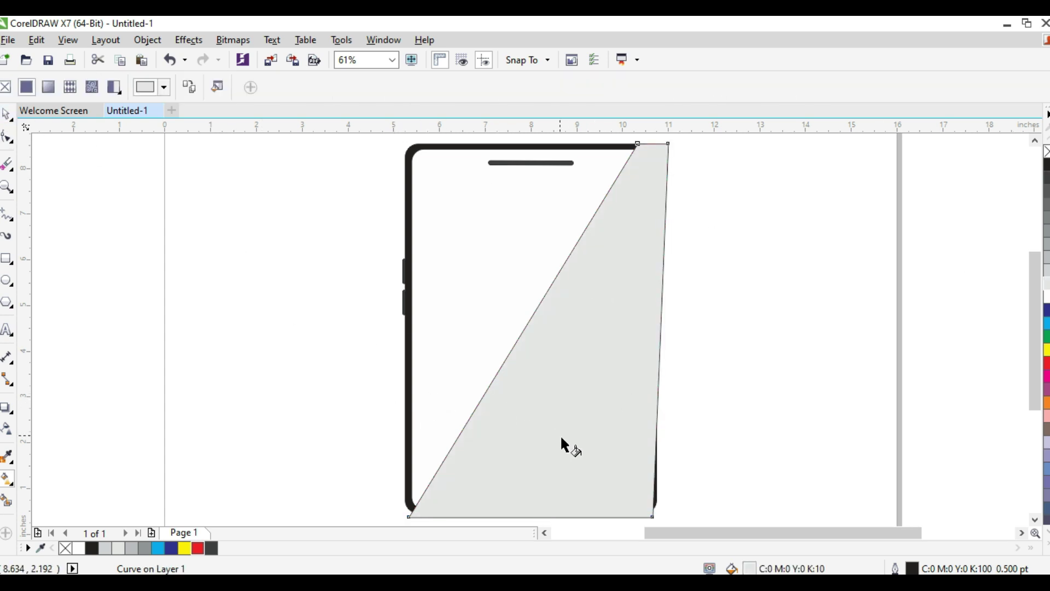
{"action": "left_click_drag", "start_coordinate": [558, 433], "coordinate": [561, 455]}
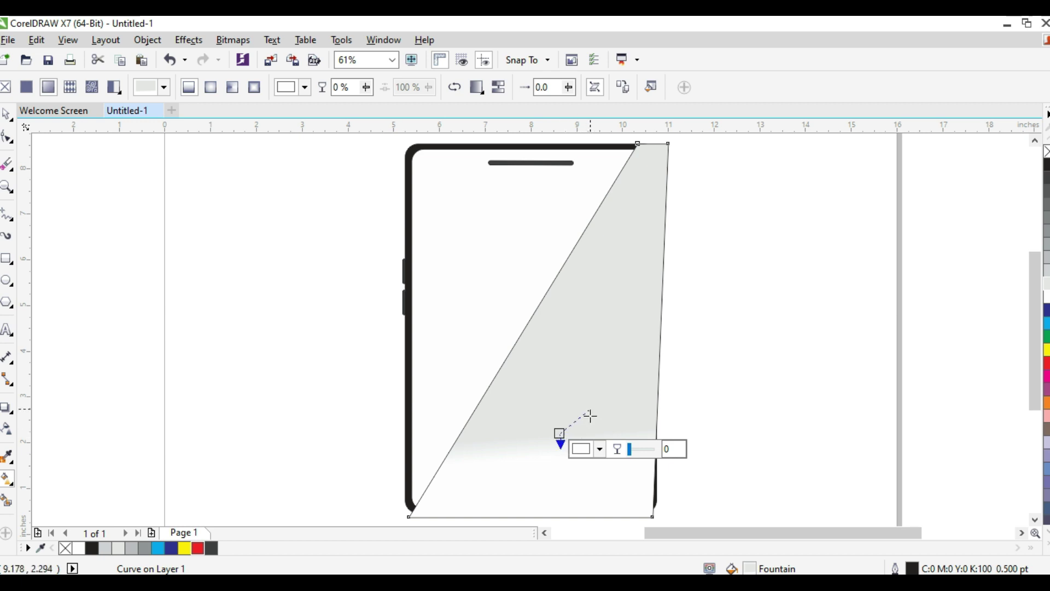
{"action": "left_click_drag", "start_coordinate": [590, 415], "coordinate": [559, 304]}
{"action": "key", "text": "ctrl+z"}
{"action": "key", "text": "ctrl+z"}
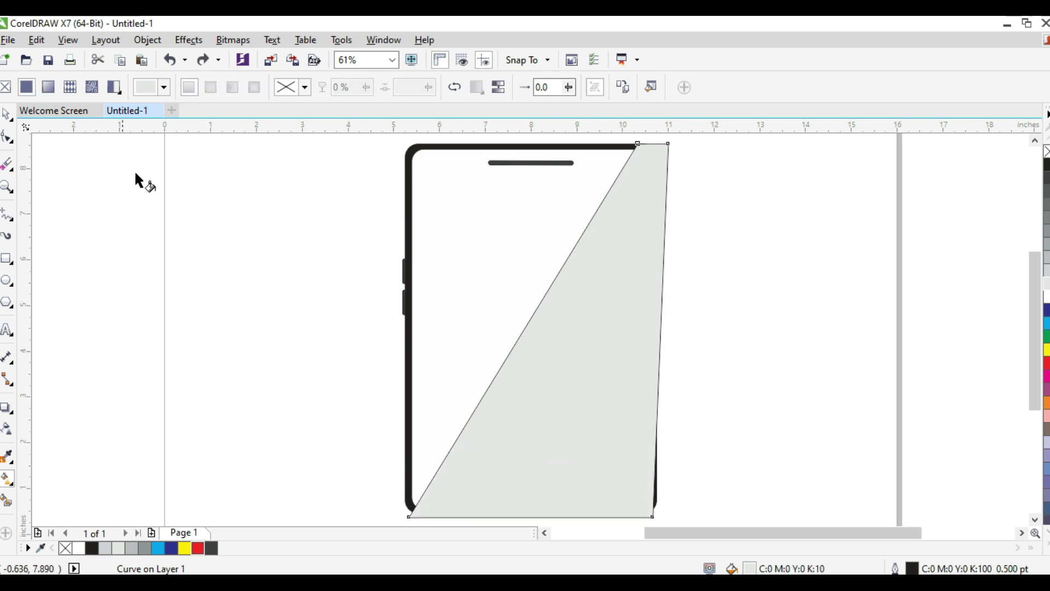
- Give the glare a linear fountain fill angled diagonally from the top-right corner
{"action": "left_click", "coordinate": [12, 116]}
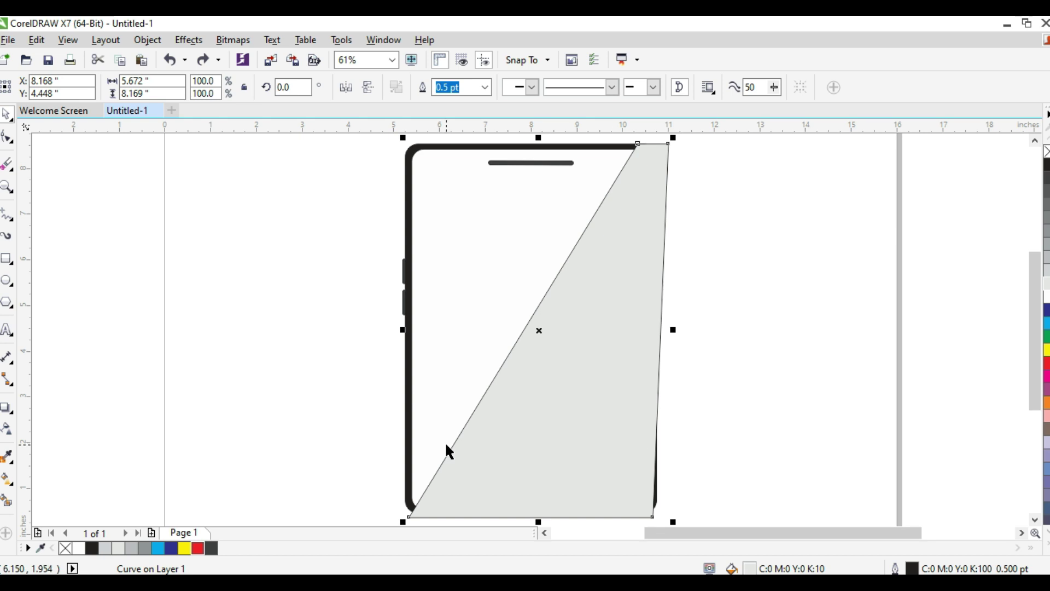
{"action": "key", "text": "g"}
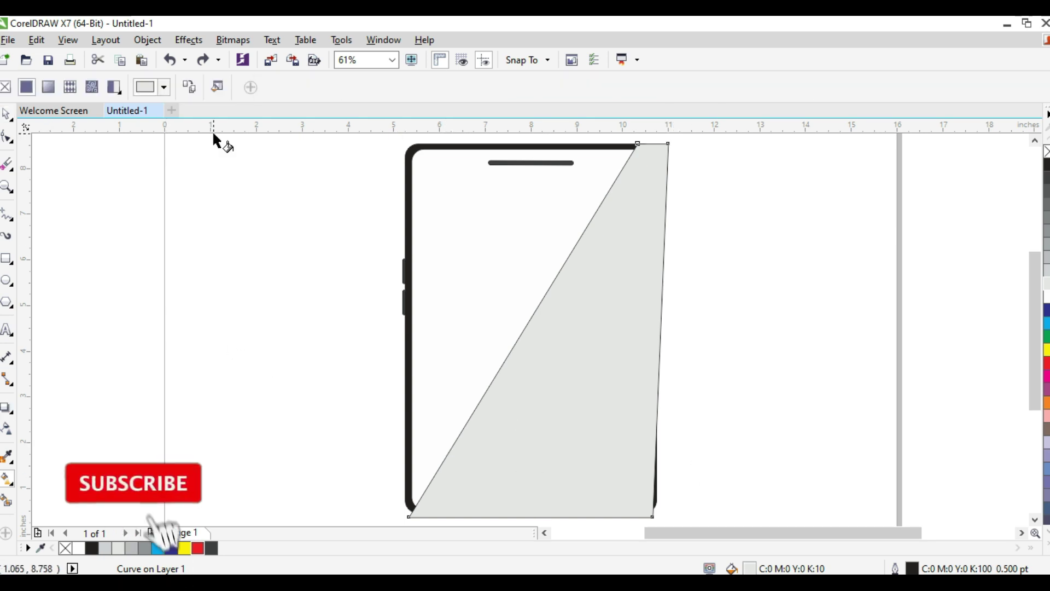
{"action": "left_click", "coordinate": [48, 87]}
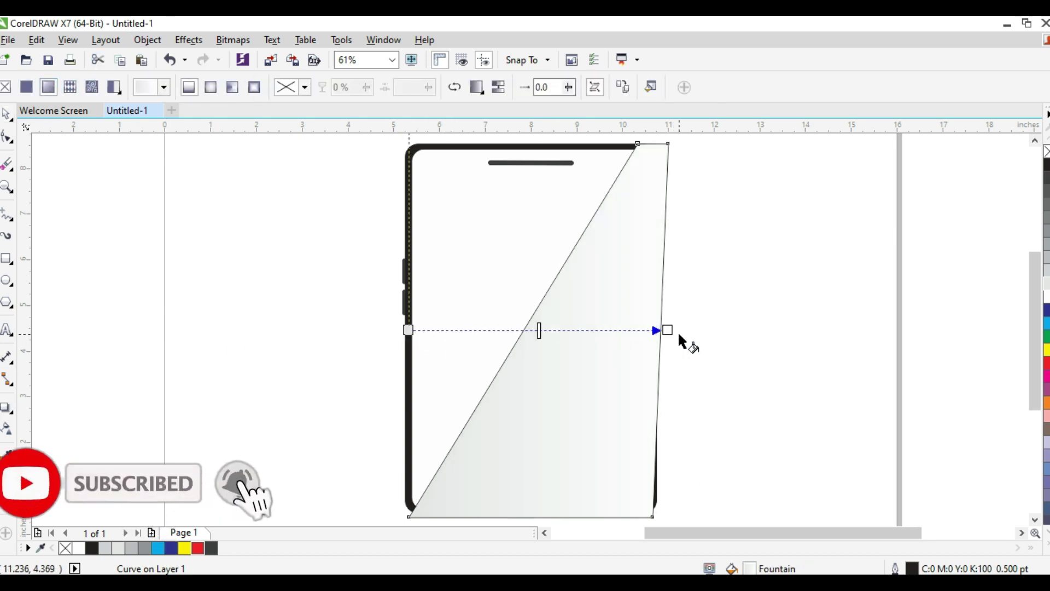
{"action": "left_click_drag", "start_coordinate": [667, 330], "coordinate": [580, 477]}
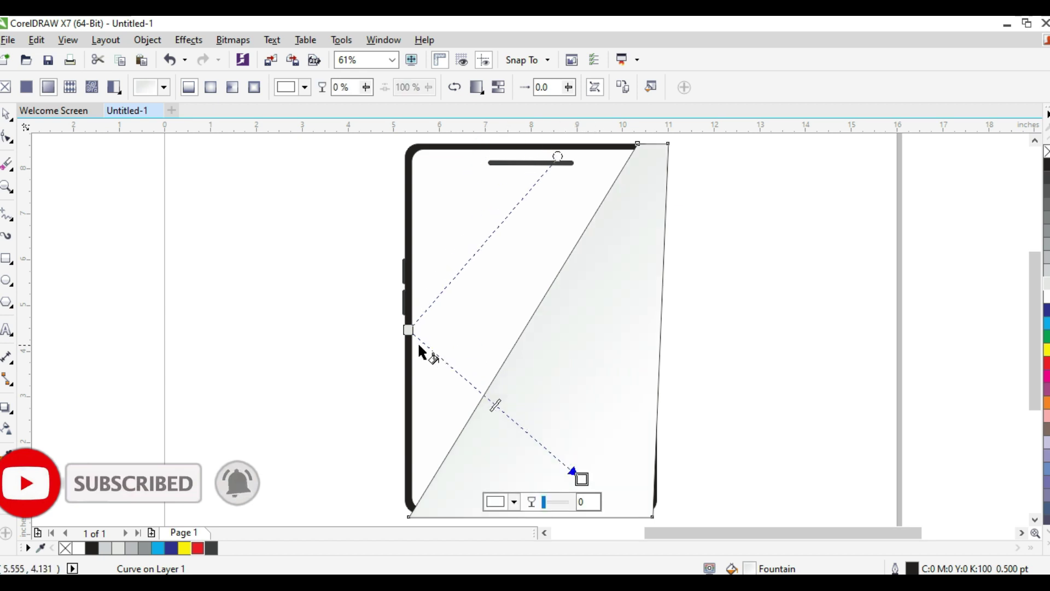
{"action": "key", "text": "space"}
{"action": "right_click", "coordinate": [588, 306]}
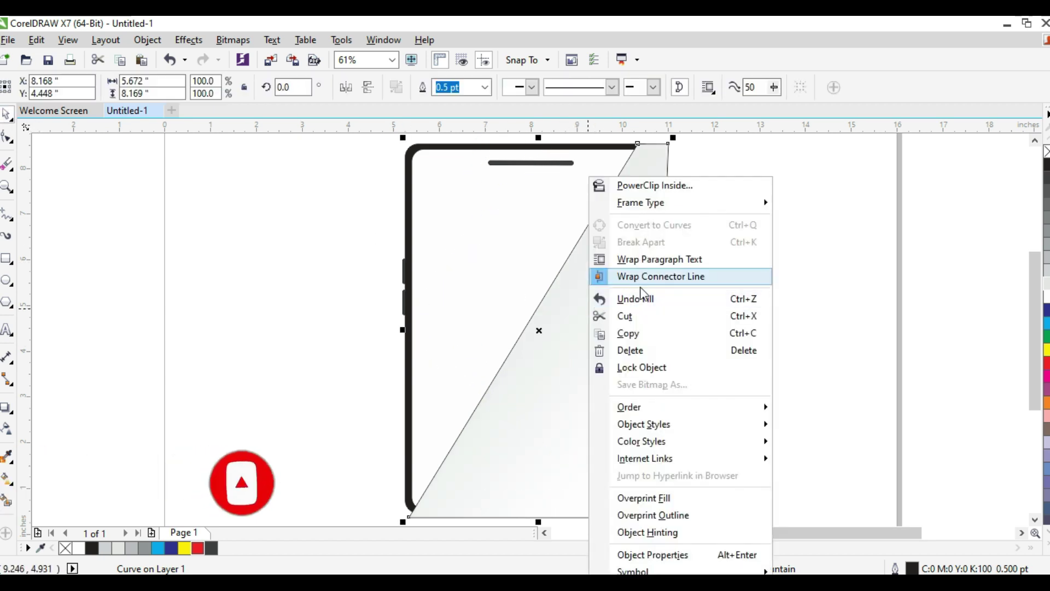
- PowerClip the glare inside the tablet screen, shifting it slightly right within the clip
{"action": "left_click", "coordinate": [656, 185]}
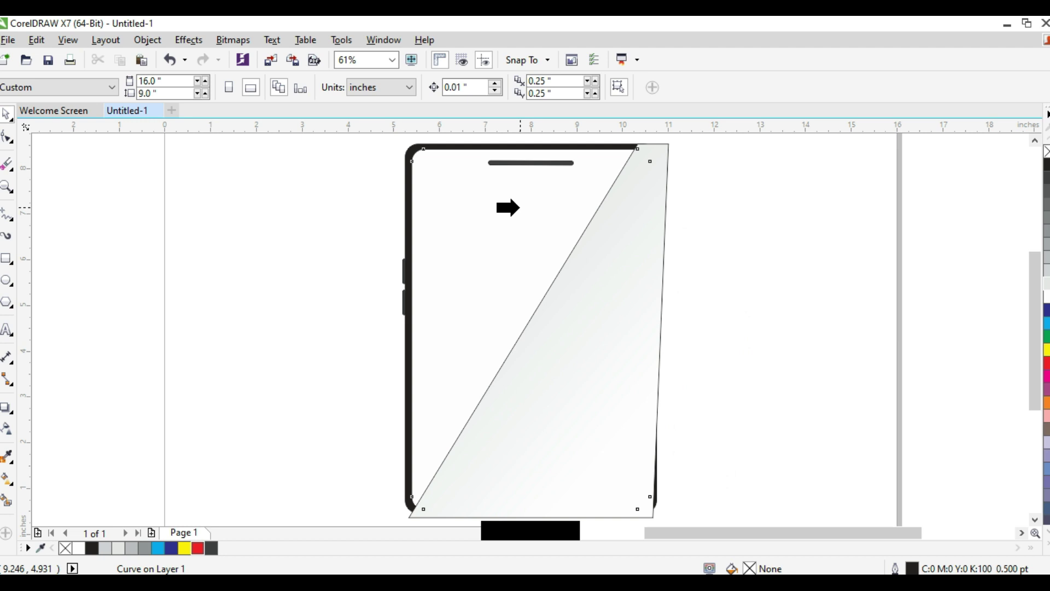
{"action": "left_click", "coordinate": [517, 207]}
{"action": "double_click", "coordinate": [619, 317]}
{"action": "left_click_drag", "start_coordinate": [613, 271], "coordinate": [624, 271]}
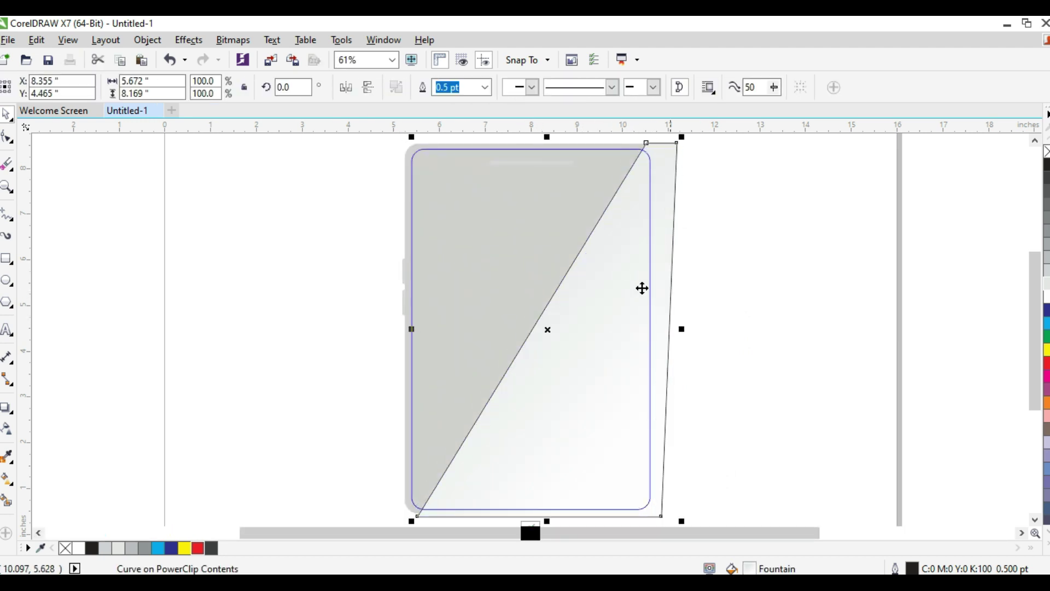
{"action": "left_click", "coordinate": [824, 328], "text": "ctrl"}
{"action": "left_click", "coordinate": [825, 327]}
{"action": "left_click", "coordinate": [626, 314]}
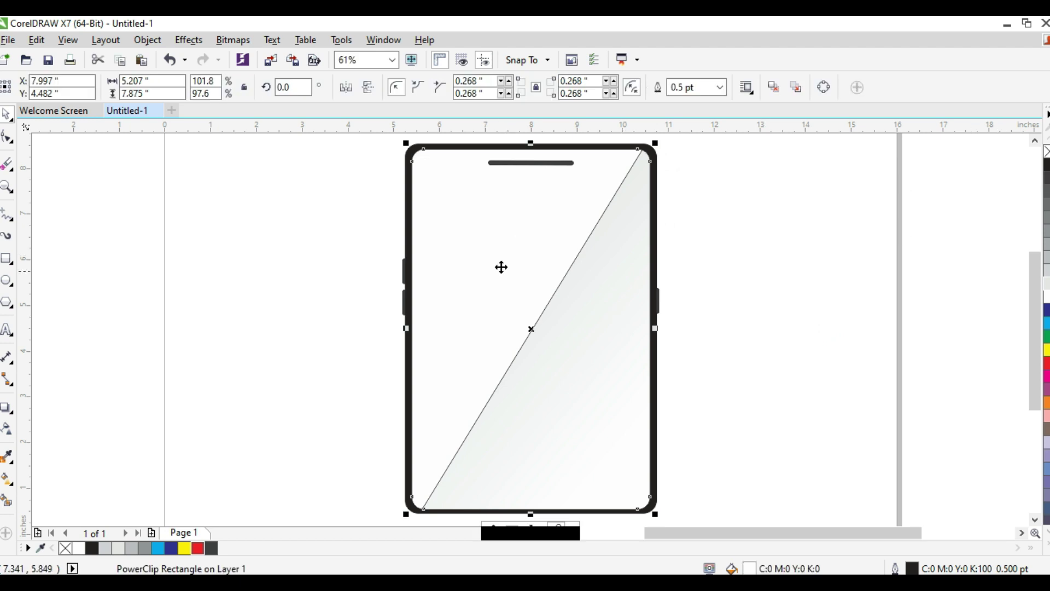
{"action": "double_click", "coordinate": [581, 306]}
{"action": "left_click", "coordinate": [583, 306]}
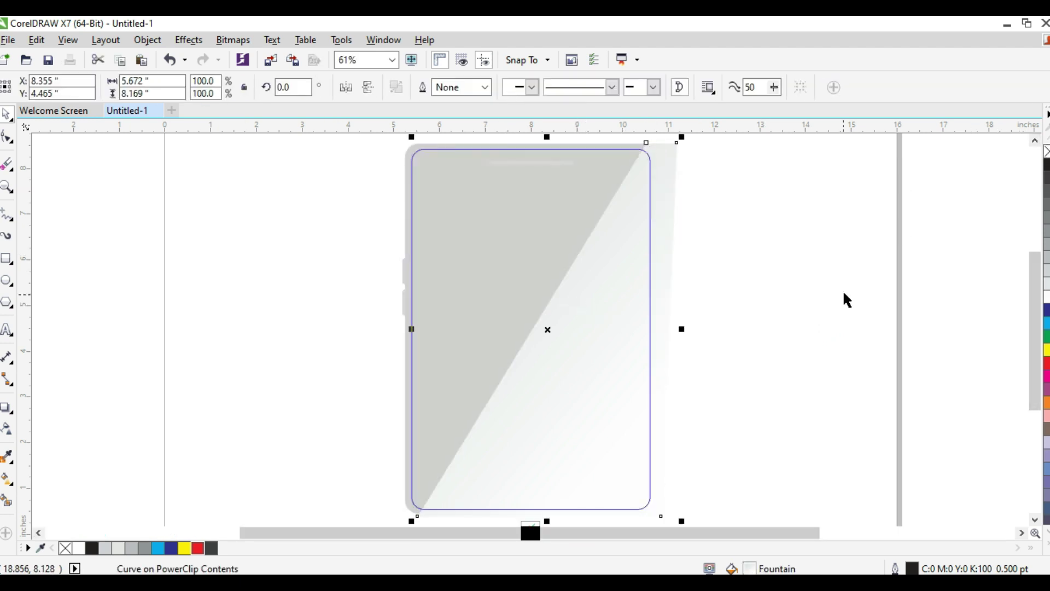
{"action": "left_click", "coordinate": [837, 299]}
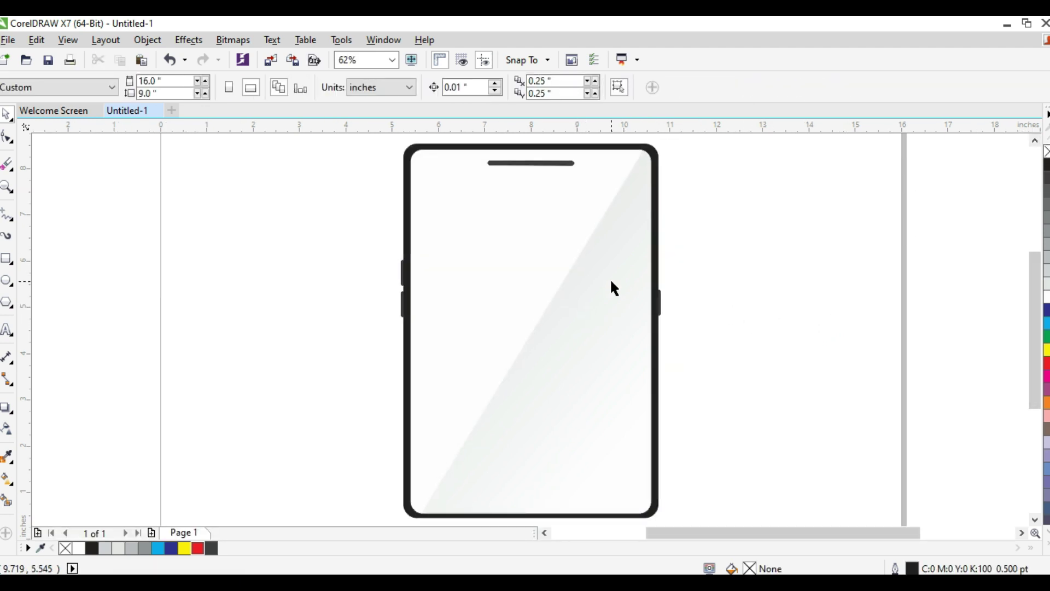
- Group the six tablet parts, narrow the group to 5.212 inches wide, and open Save Drawing
{"action": "scroll", "coordinate": [615, 289], "scroll_direction": "down", "scroll_amount": 1}
{"action": "left_click_drag", "start_coordinate": [686, 208], "coordinate": [345, 499]}
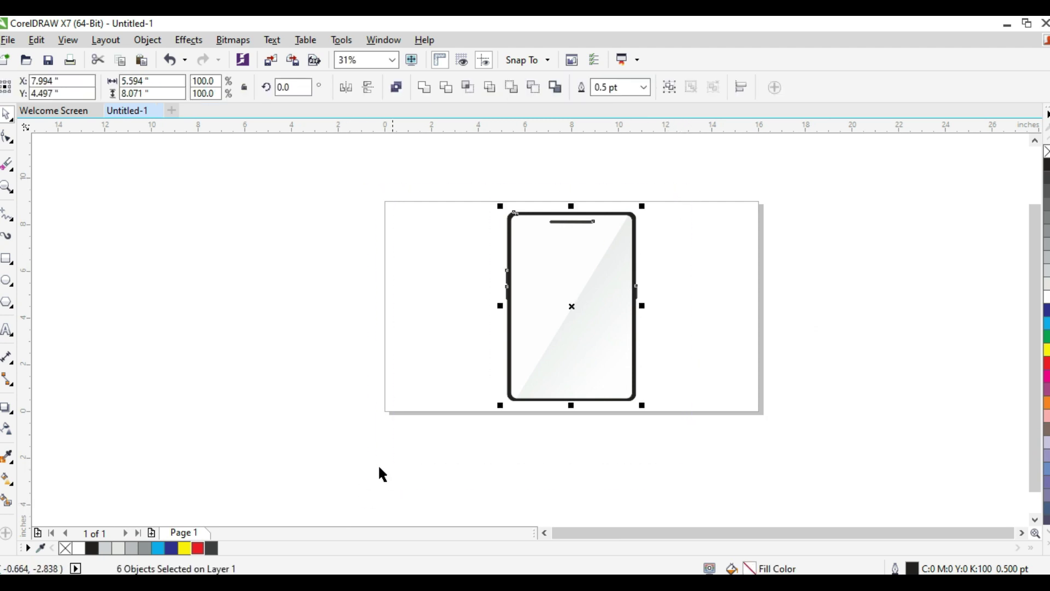
{"action": "key", "text": "ctrl+g"}
{"action": "left_click_drag", "start_coordinate": [643, 305], "coordinate": [634, 307]}
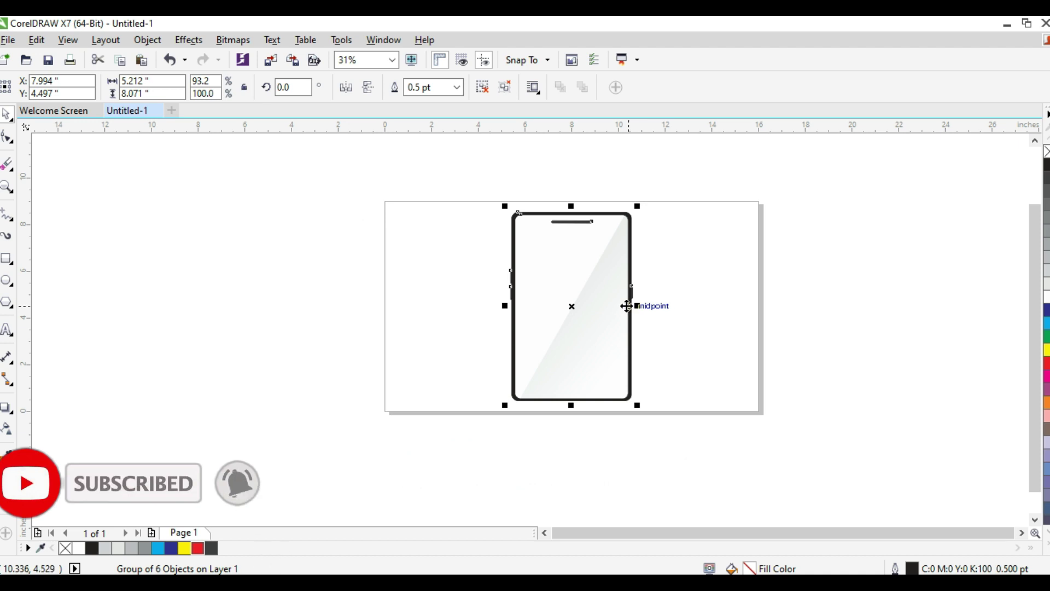
{"action": "key", "text": "shift+F2"}
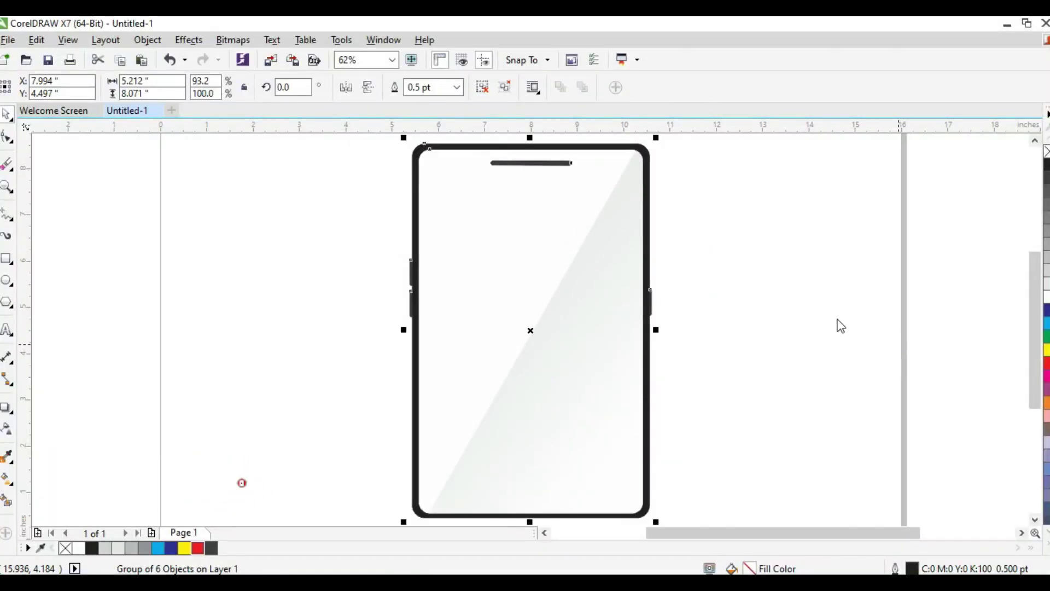
{"action": "key", "text": "ctrl+s"}
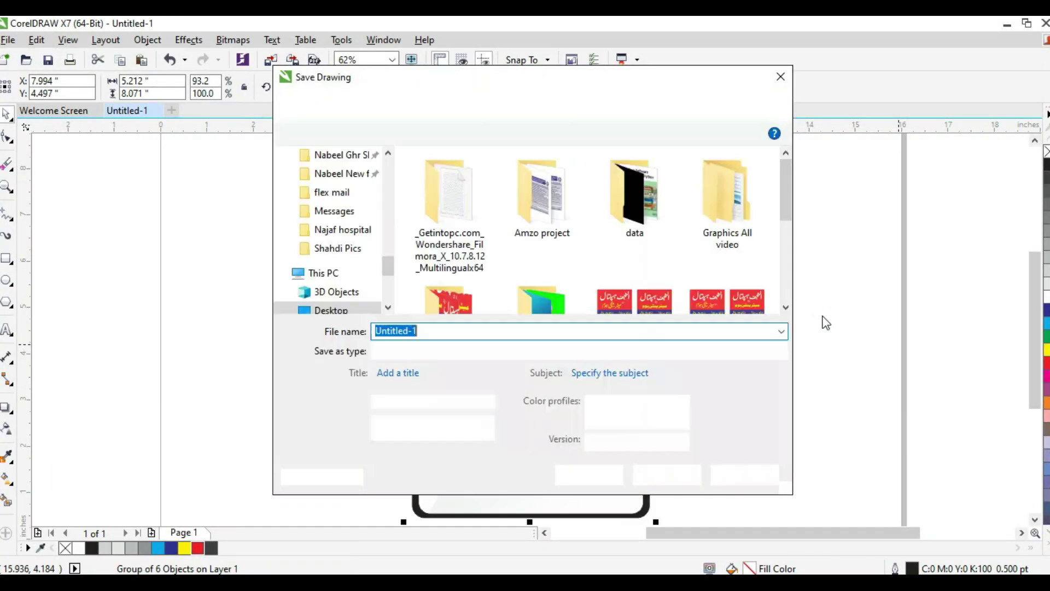
- Close the Save Drawing dialog without saving and deselect the tablet
{"action": "left_click", "coordinate": [780, 76]}
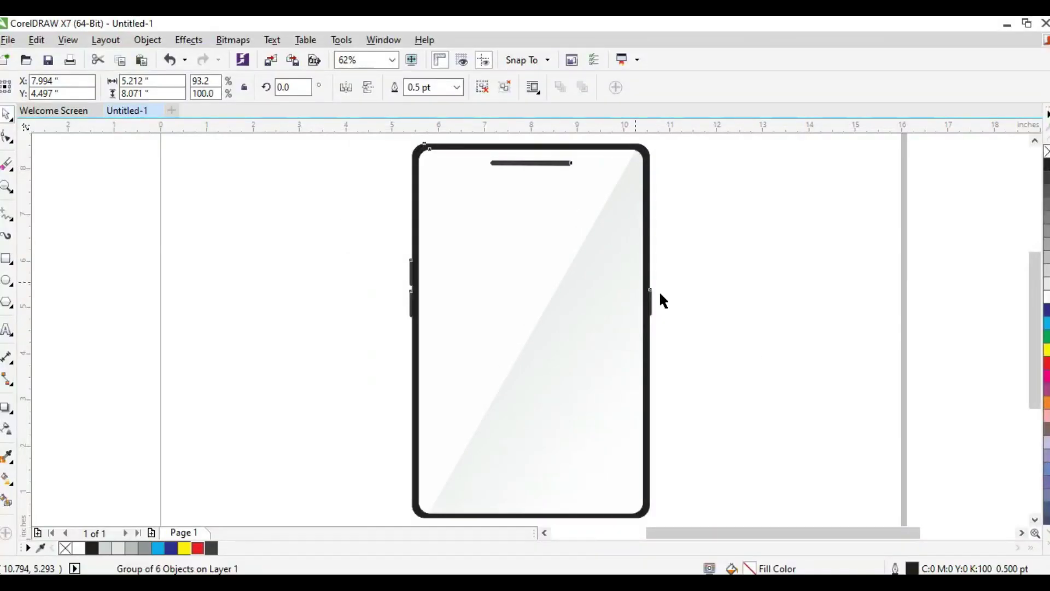
{"action": "left_click", "coordinate": [771, 271]}
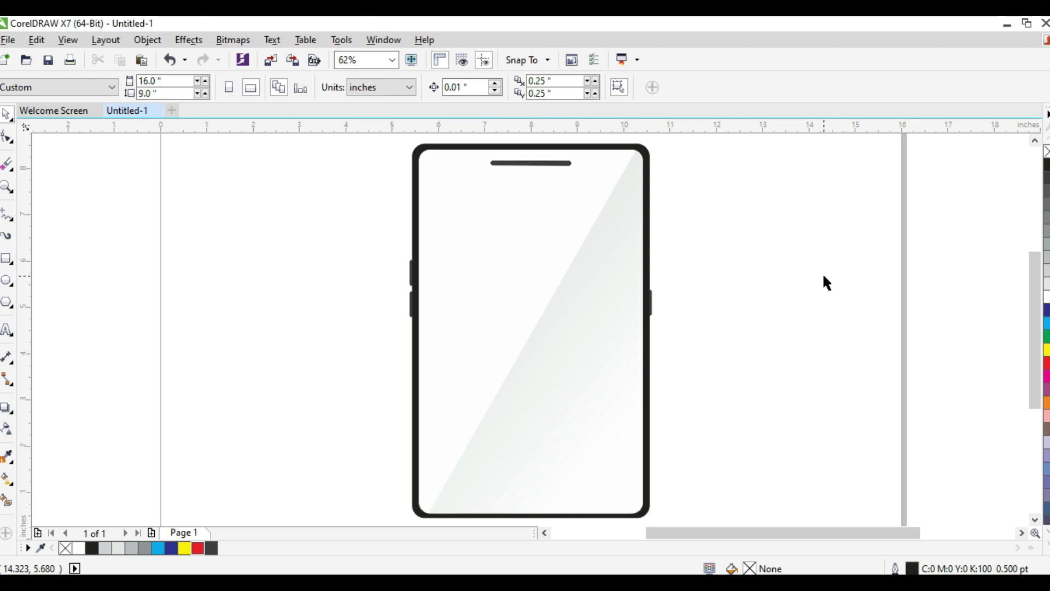